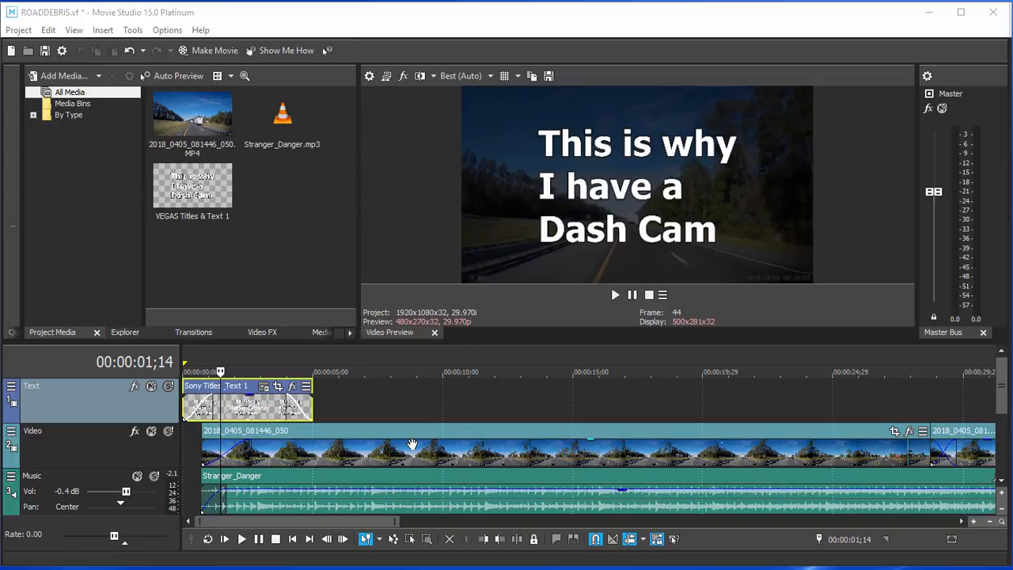
Jump the preview to about 11 seconds, past the title into the road footage.
{"action": "left_click", "coordinate": [483, 378]}
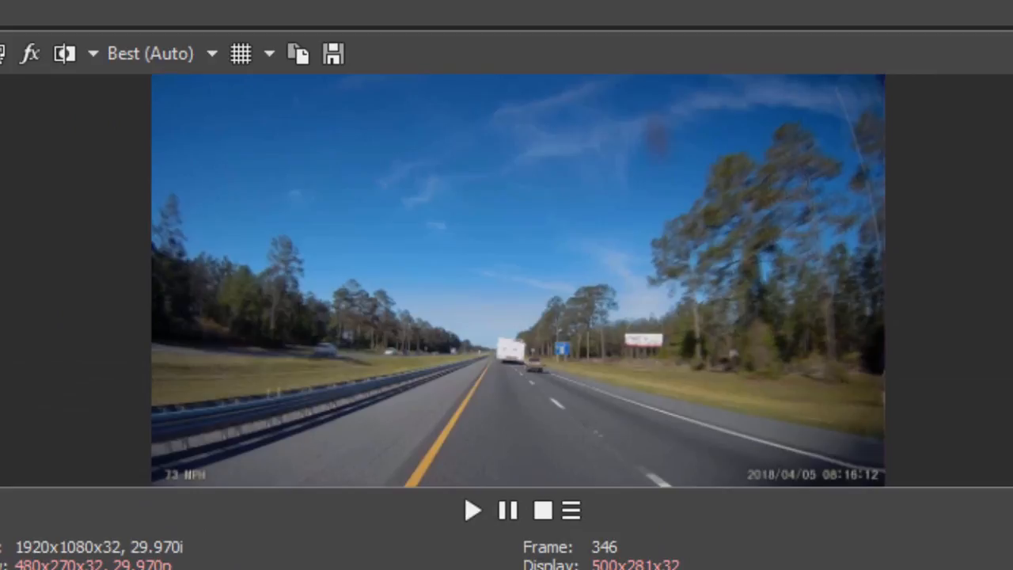
Sample later parts of the finished dashcam video by skipping further along the timeline.
{"action": "left_click", "coordinate": [459, 569]}
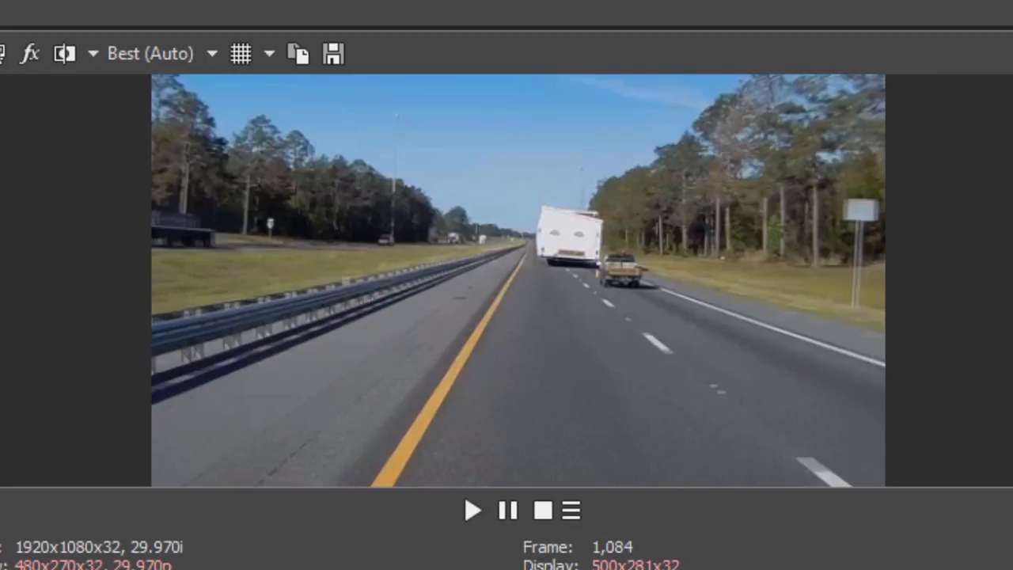
{"action": "left_click", "coordinate": [633, 569]}
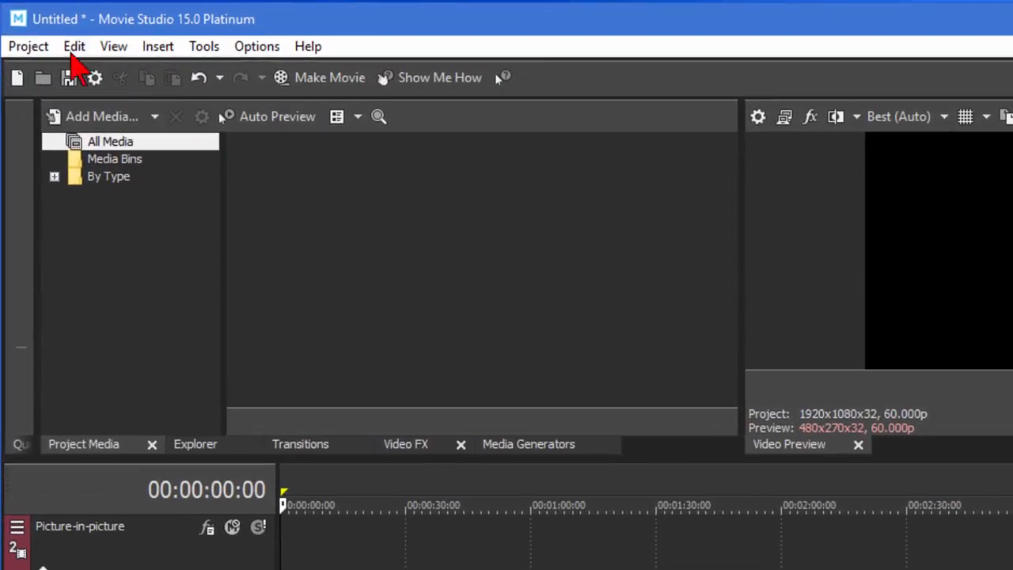
Import 2018_0405_081446_050.MP4 and Stranger_Danger.mp3 from the roaddebris folder via Project > Add Media.
{"action": "left_click", "coordinate": [29, 47]}
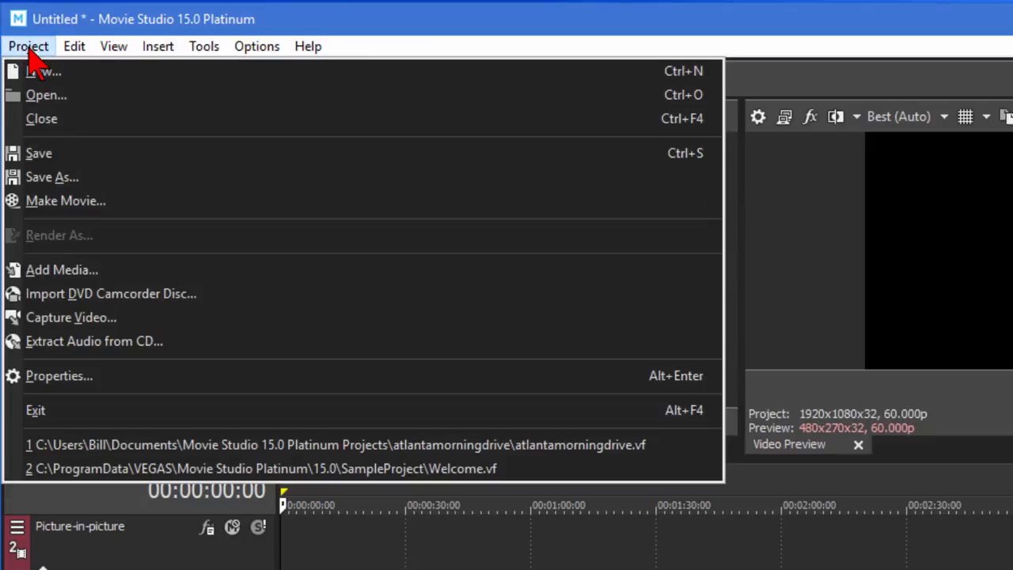
{"action": "left_click", "coordinate": [70, 273]}
{"action": "left_click", "coordinate": [309, 211]}
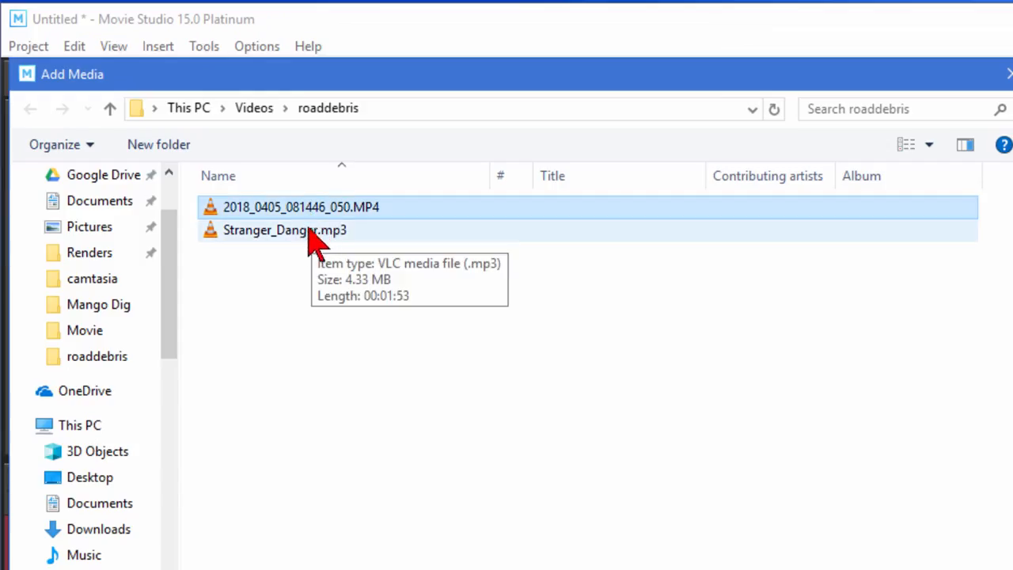
{"action": "left_click", "coordinate": [306, 231], "text": "ctrl"}
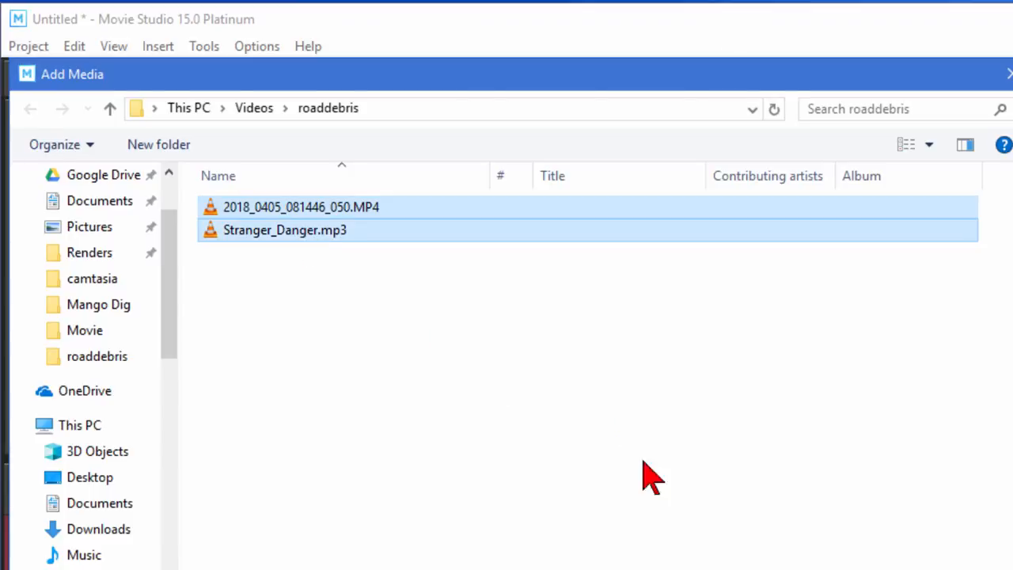
{"action": "left_click", "coordinate": [591, 551]}
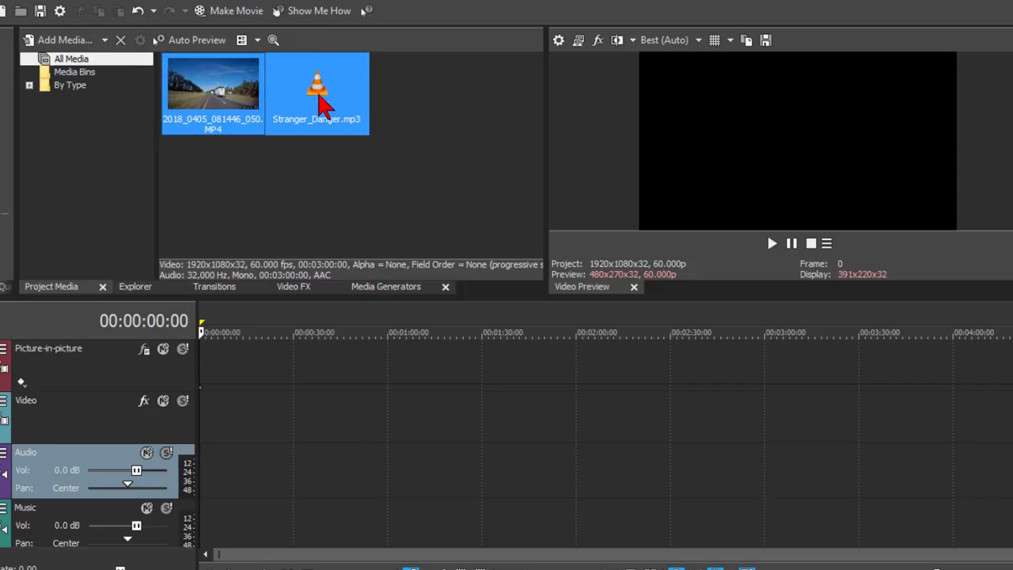
Place Stranger_Danger on the Music track and the dashcam clip on the Video track, muting its audio.
{"action": "left_click", "coordinate": [320, 102]}
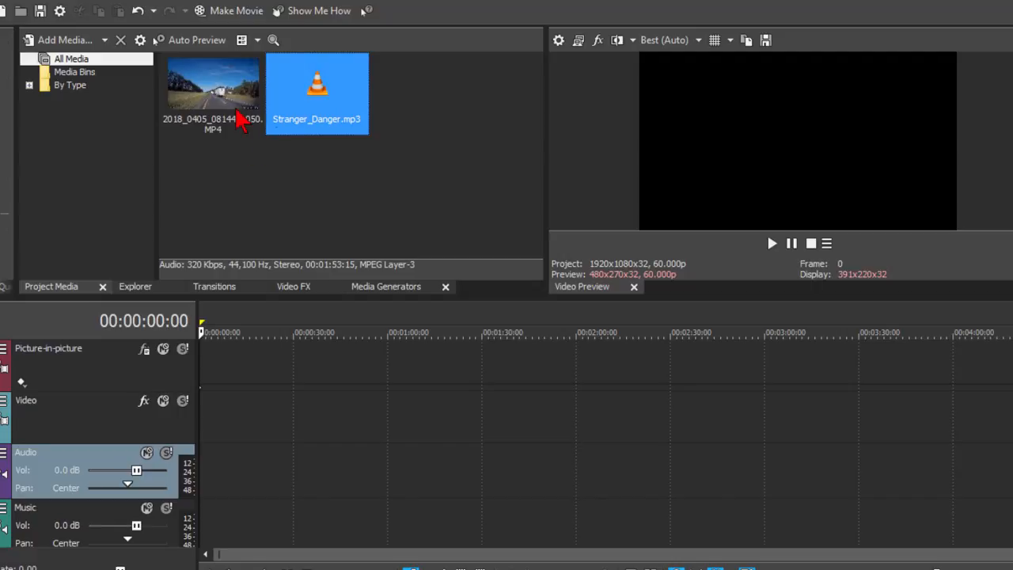
{"action": "left_click_drag", "start_coordinate": [307, 111], "coordinate": [204, 533]}
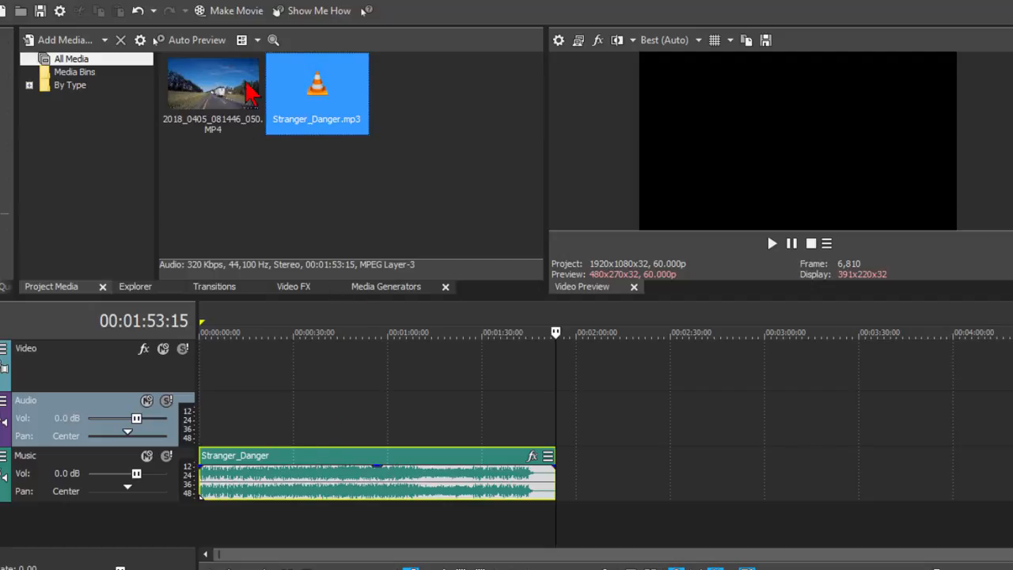
{"action": "left_click_drag", "start_coordinate": [242, 94], "coordinate": [234, 353]}
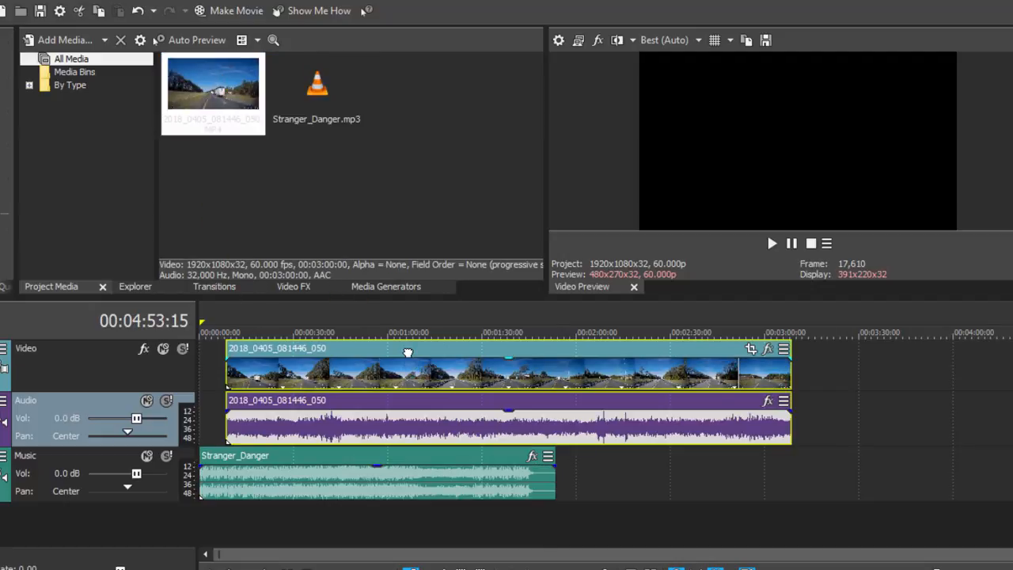
{"action": "left_click_drag", "start_coordinate": [404, 353], "coordinate": [402, 353]}
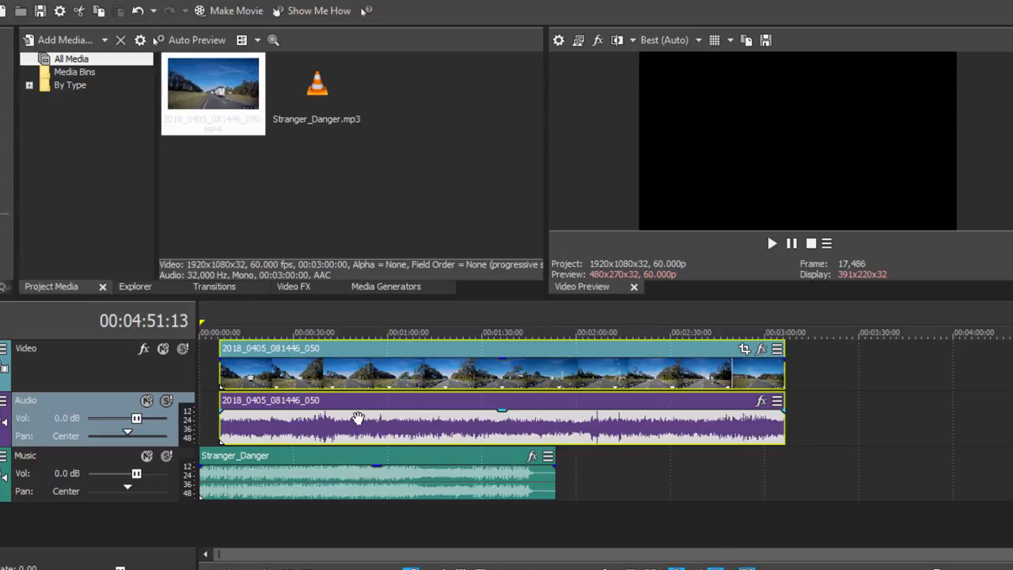
{"action": "left_click", "coordinate": [147, 401]}
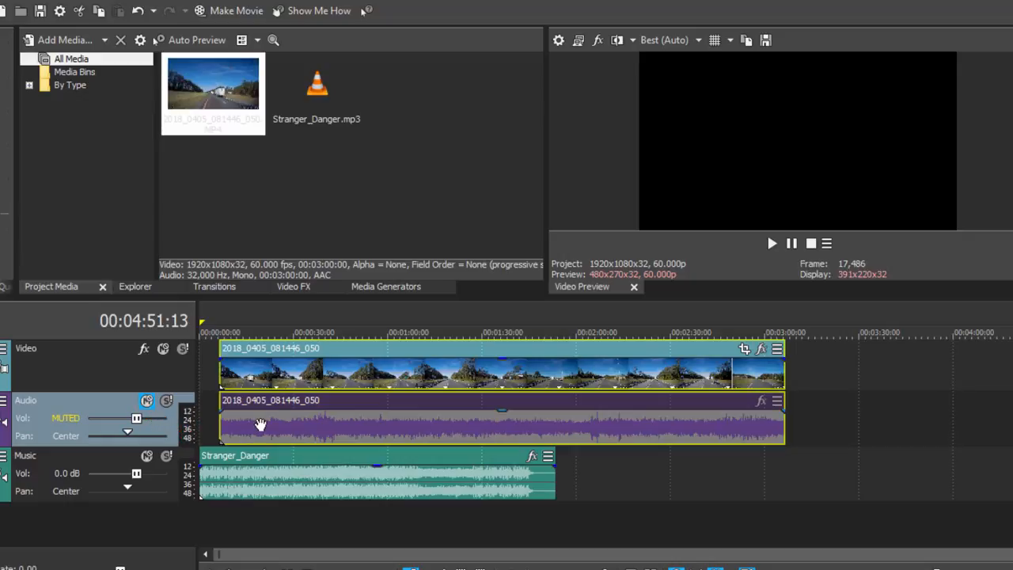
{"action": "left_click", "coordinate": [315, 418]}
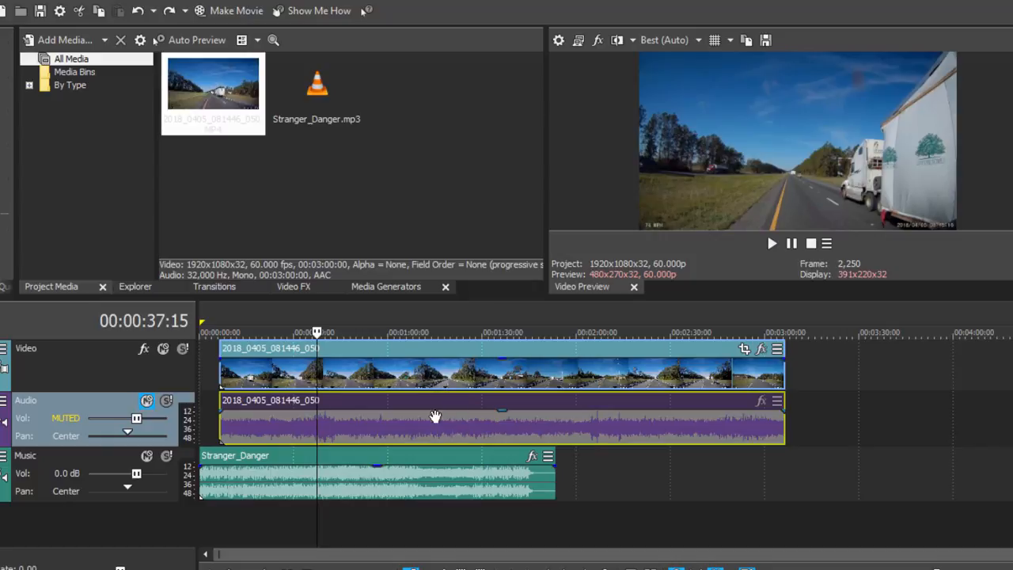
Ungroup and delete the dashcam clip's audio event, then slide the video to the timeline start.
{"action": "right_click", "coordinate": [434, 416]}
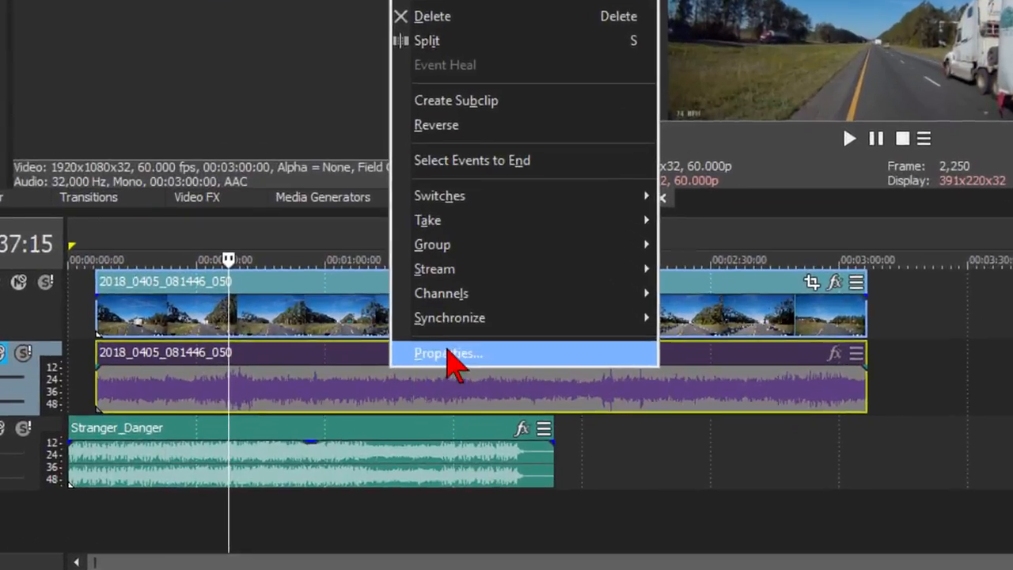
{"action": "mouse_move", "coordinate": [478, 249]}
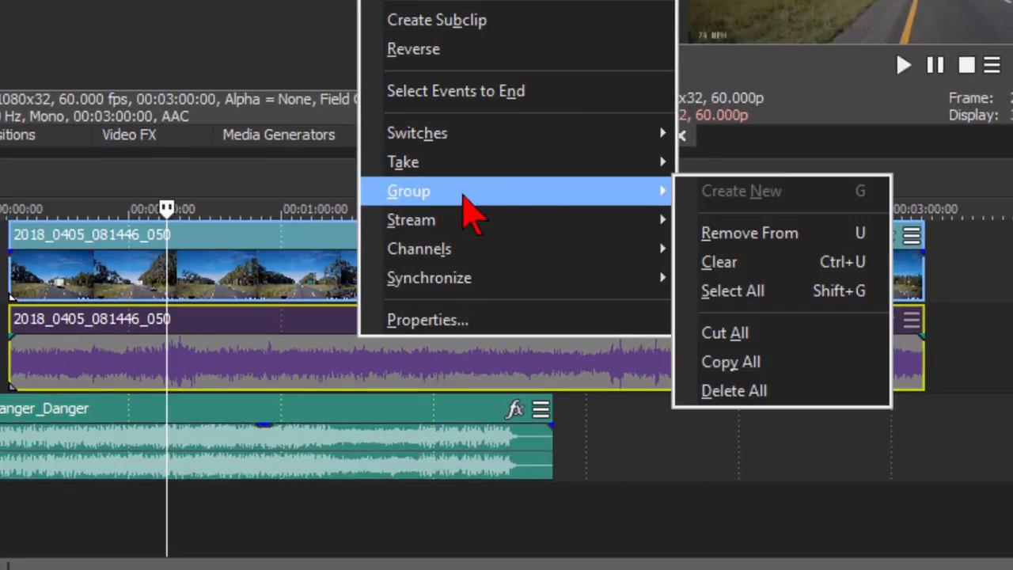
{"action": "left_click", "coordinate": [785, 234]}
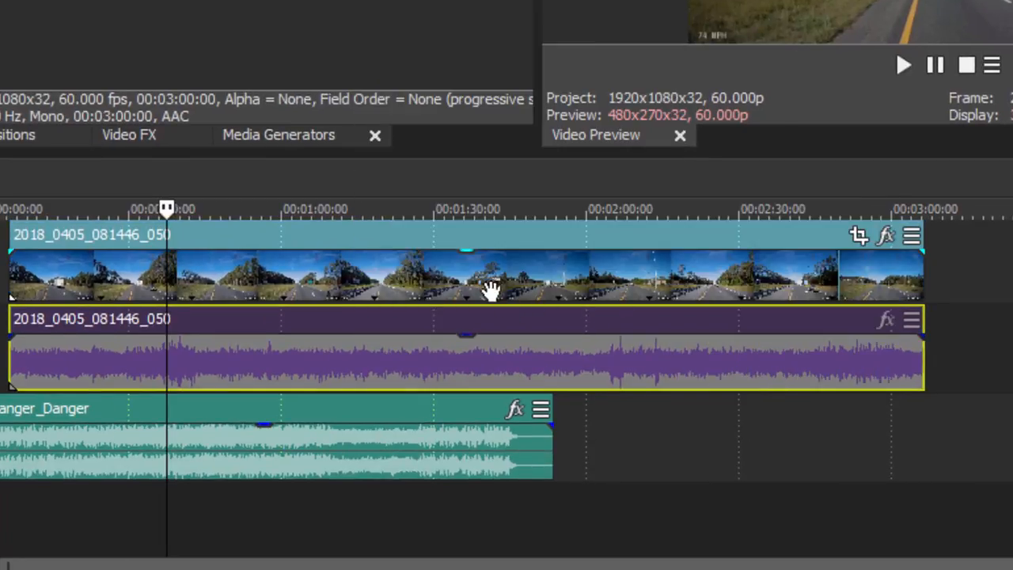
{"action": "left_click", "coordinate": [398, 344]}
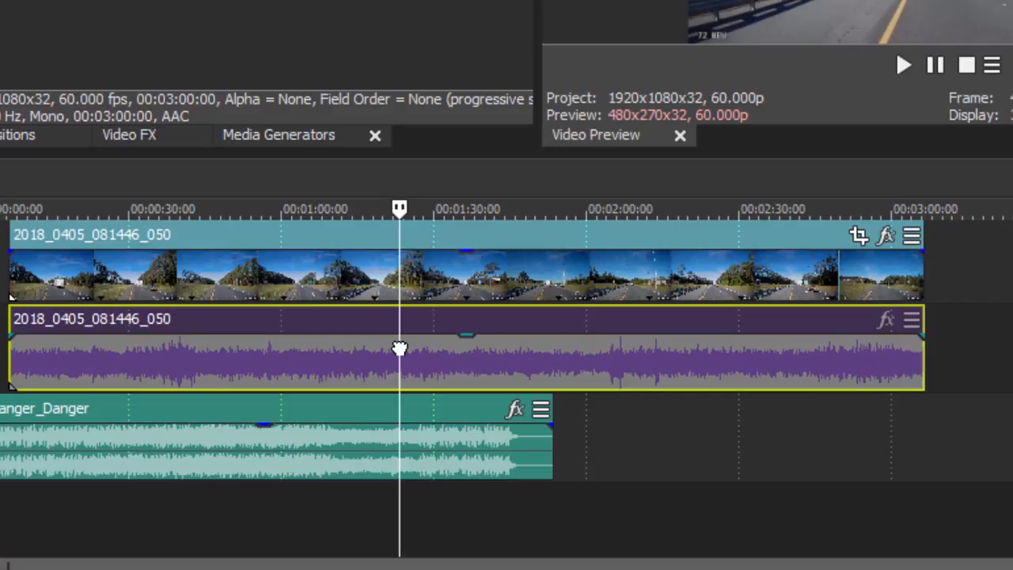
{"action": "key", "text": "Delete"}
{"action": "left_click_drag", "start_coordinate": [394, 300], "coordinate": [381, 301]}
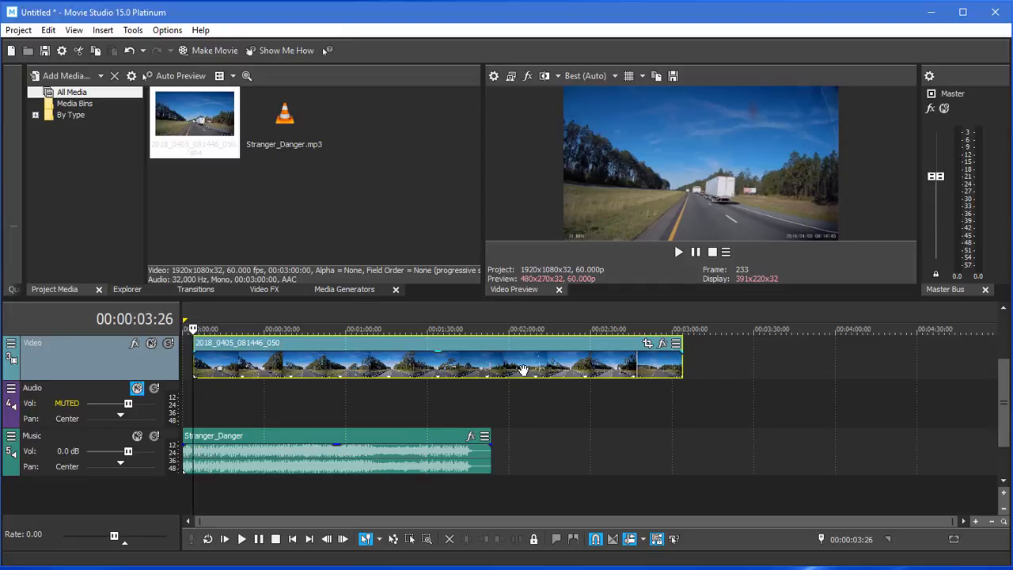
Find the new start frame near 1:49 and trim away the dashcam clip's opening portion.
{"action": "left_click", "coordinate": [481, 346]}
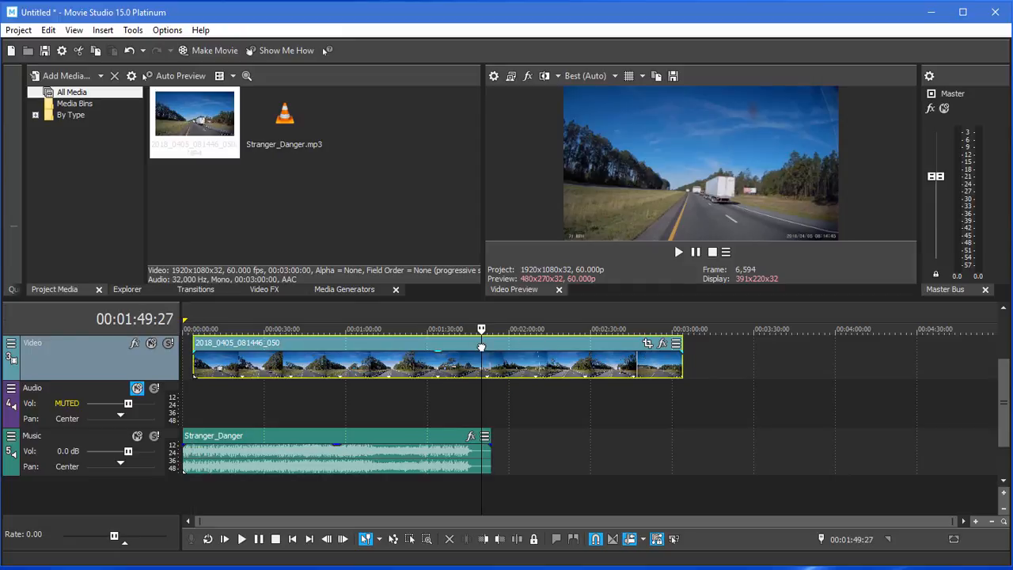
{"action": "left_click", "coordinate": [437, 345]}
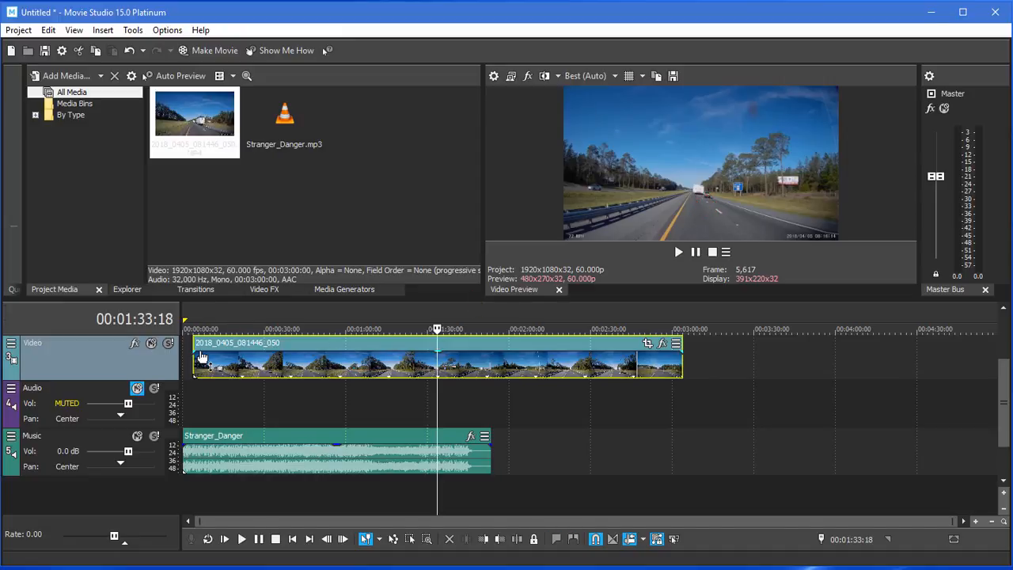
{"action": "left_click_drag", "start_coordinate": [194, 357], "coordinate": [386, 364]}
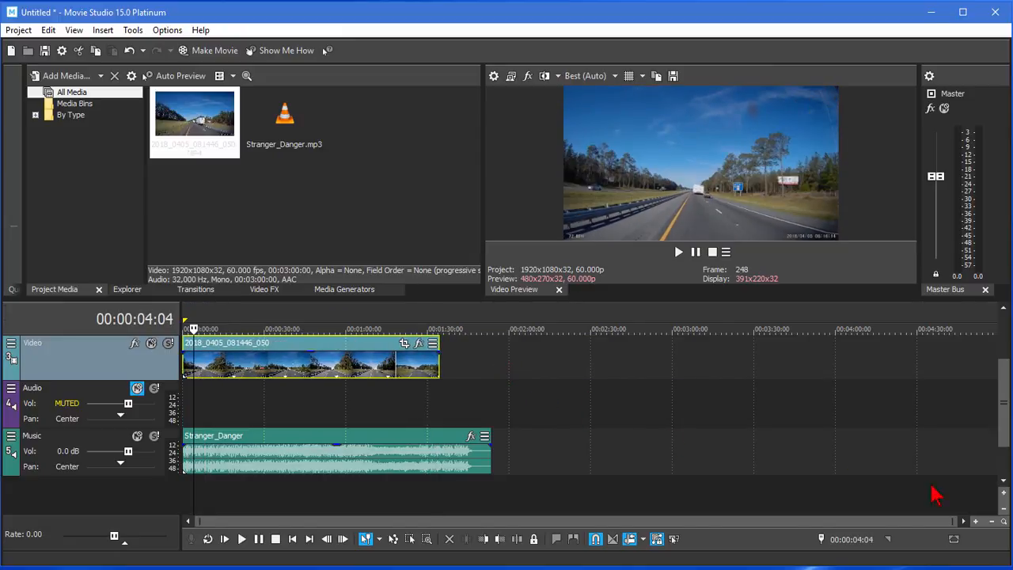
{"action": "left_click", "coordinate": [975, 522]}
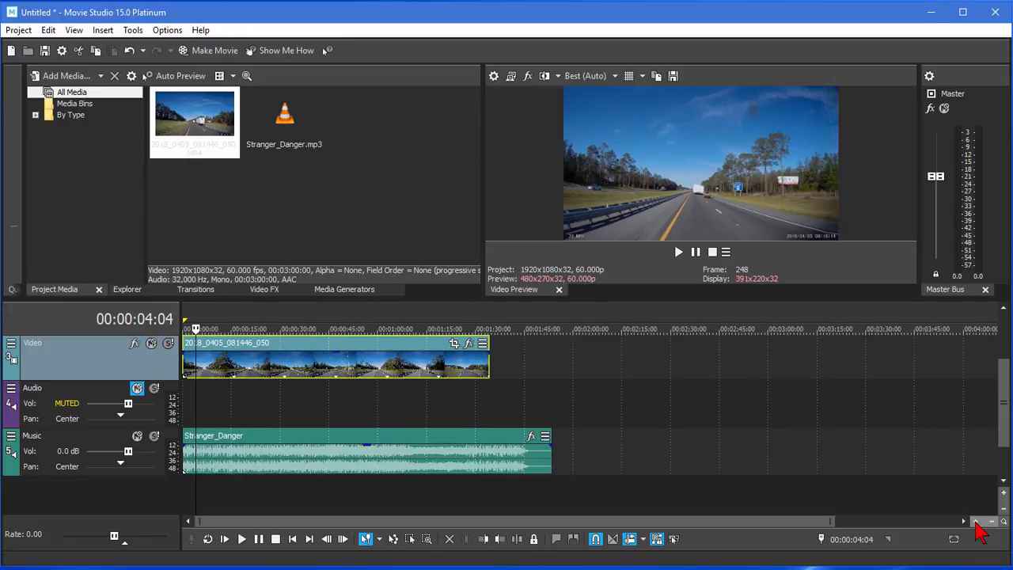
{"action": "left_click", "coordinate": [975, 522]}
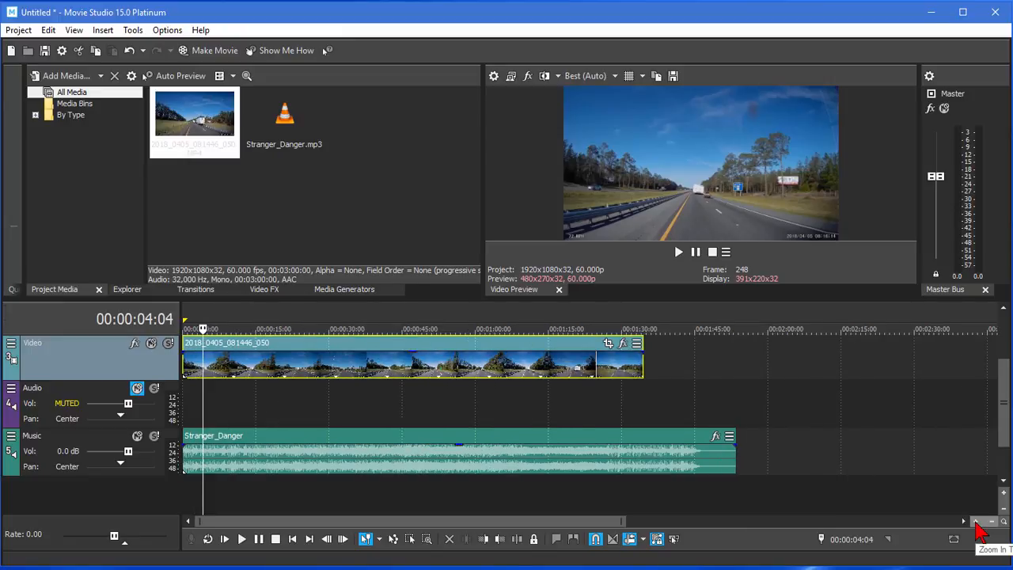
{"action": "left_click", "coordinate": [976, 522]}
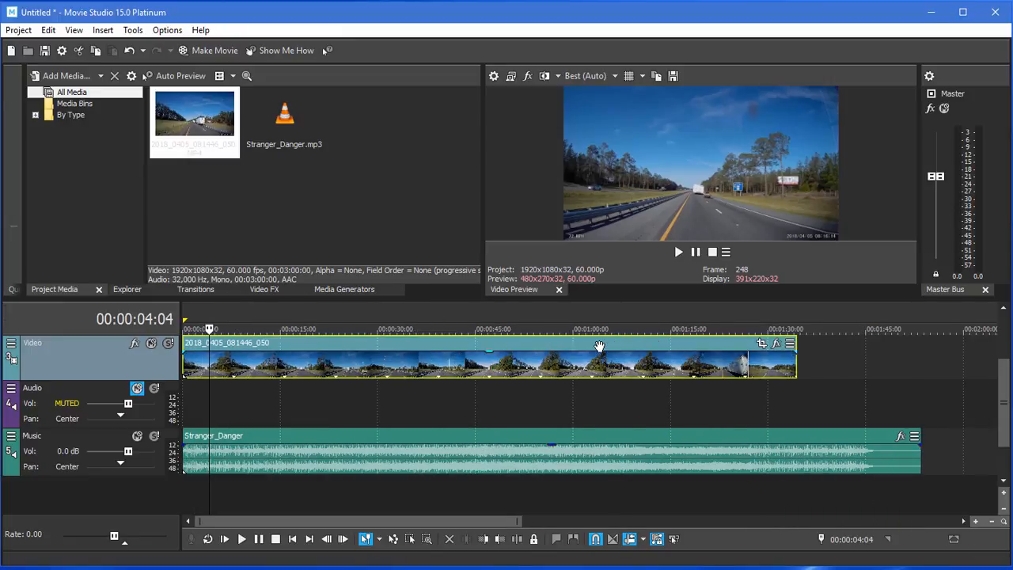
{"action": "left_click_drag", "start_coordinate": [599, 347], "coordinate": [610, 347]}
{"action": "left_click_drag", "start_coordinate": [995, 386], "coordinate": [1006, 351]}
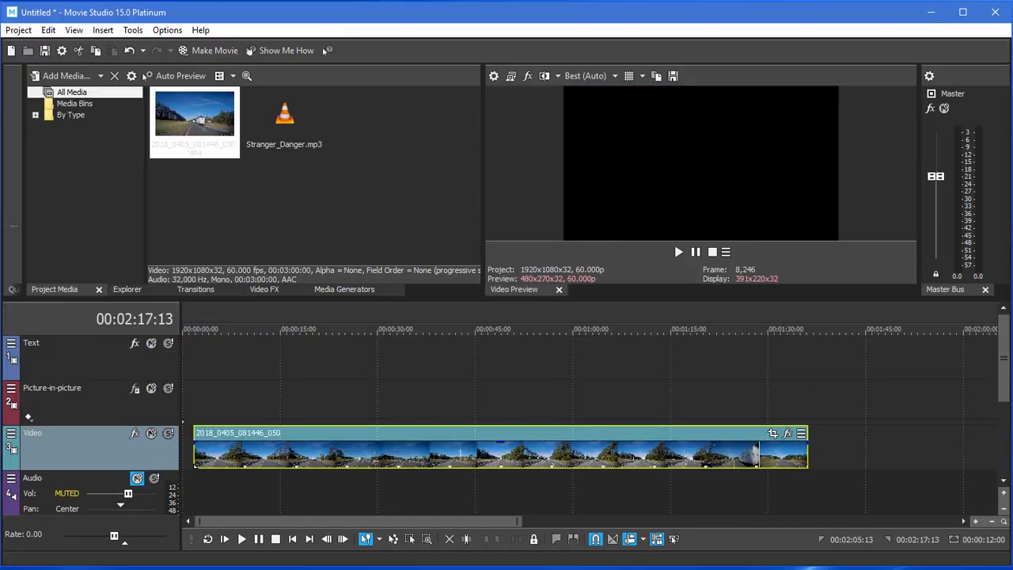
Add a (Legacy) Text event on the Text track reading 'Why I always travel with Dashcam'.
{"action": "left_click", "coordinate": [214, 366]}
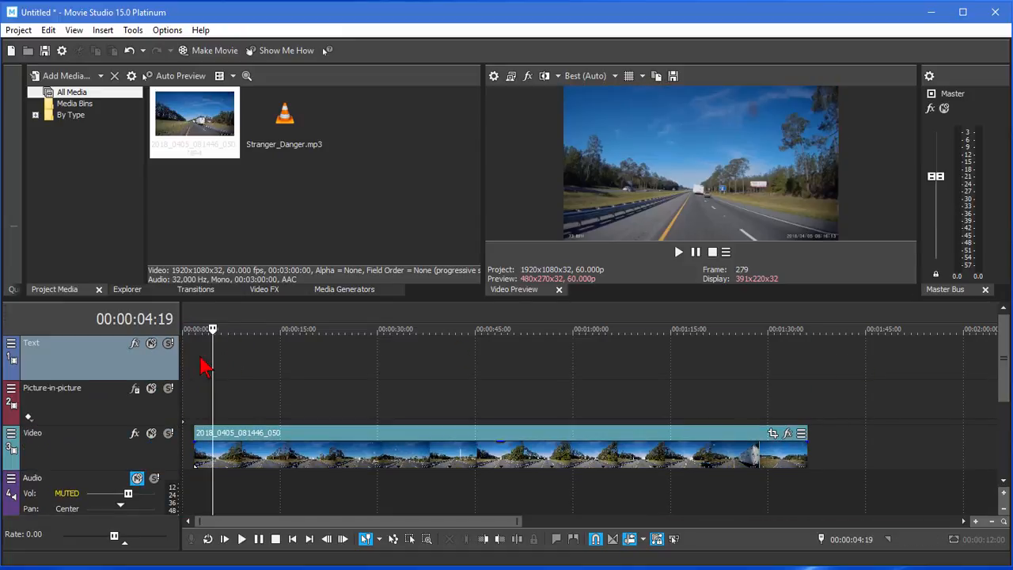
{"action": "right_click", "coordinate": [202, 359]}
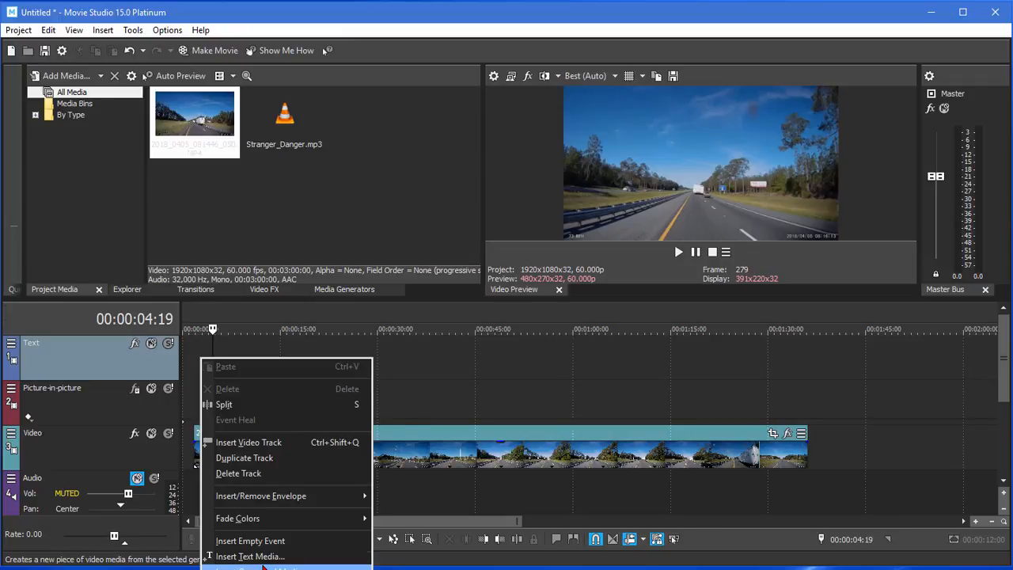
{"action": "left_click", "coordinate": [257, 565]}
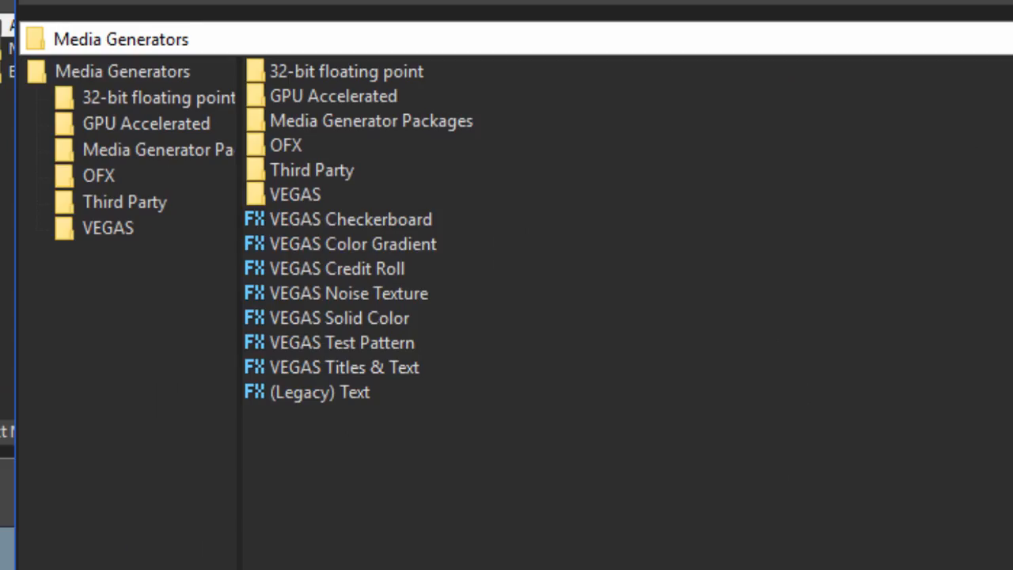
{"action": "double_click", "coordinate": [346, 394]}
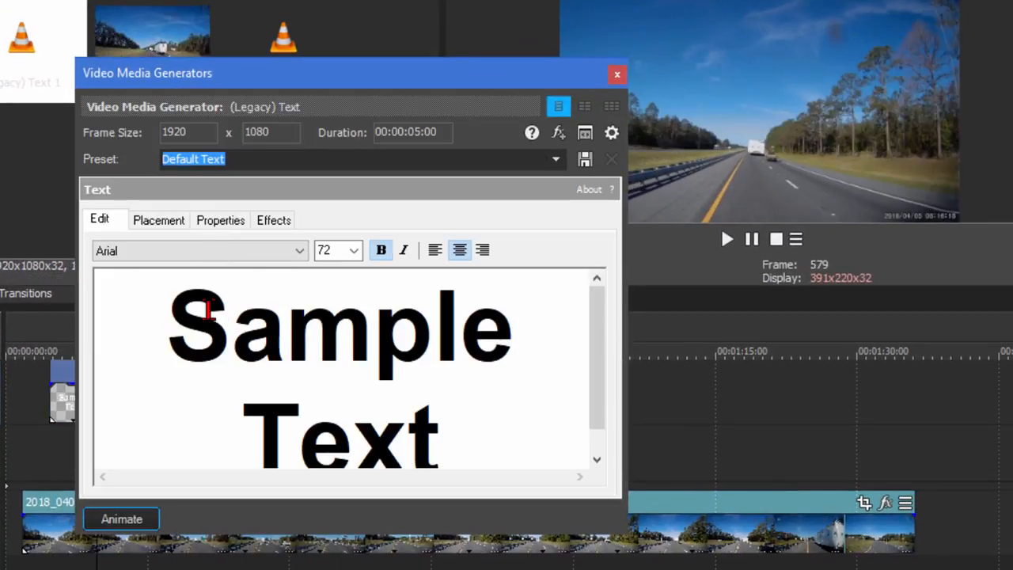
{"action": "key", "text": "ctrl+a"}
{"action": "type", "text": "Why I always travel with Dashcam"}
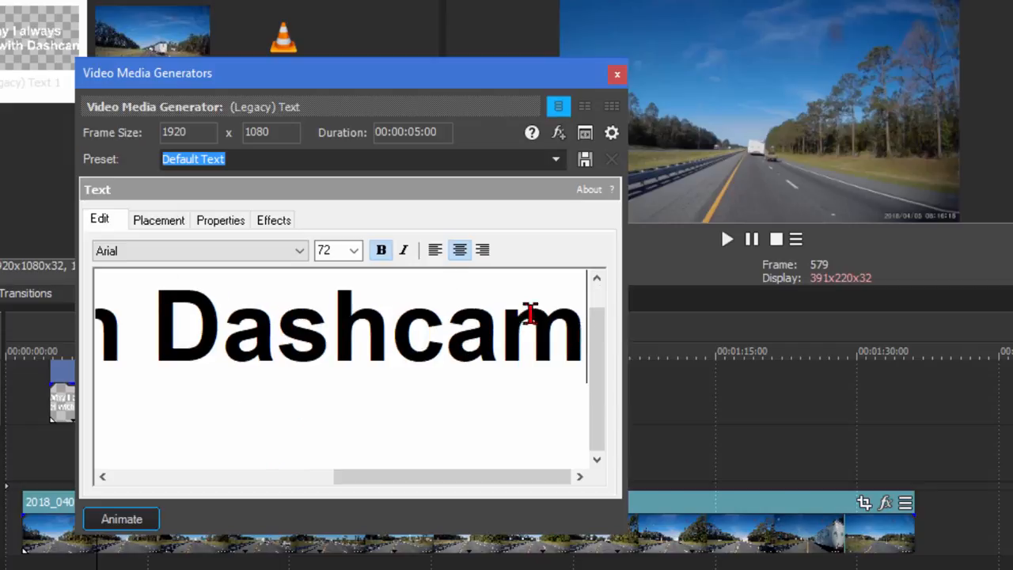
{"action": "key", "text": "ctrl+a"}
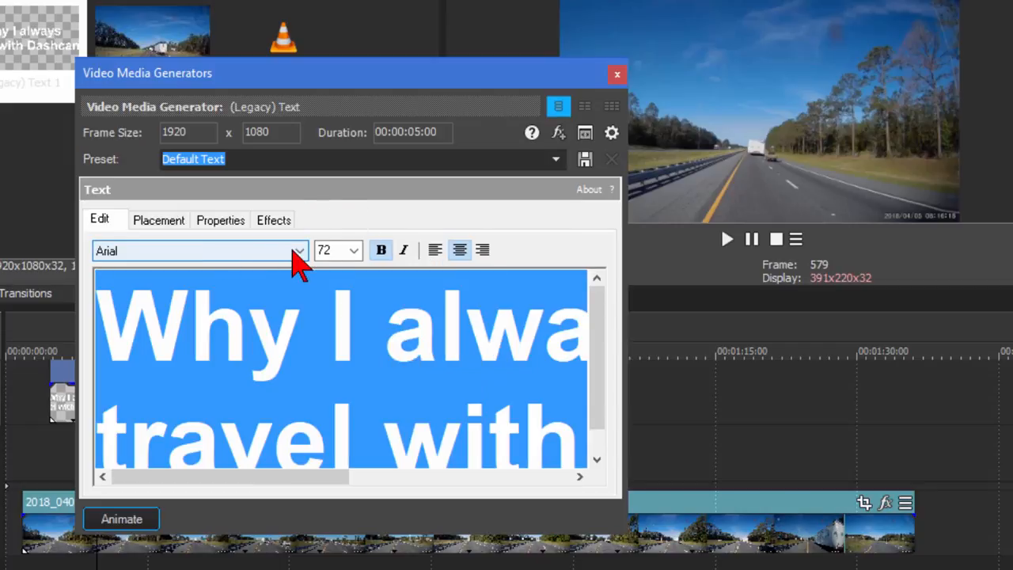
Set the title font to Tahoma at size 48.
{"action": "left_click", "coordinate": [300, 251]}
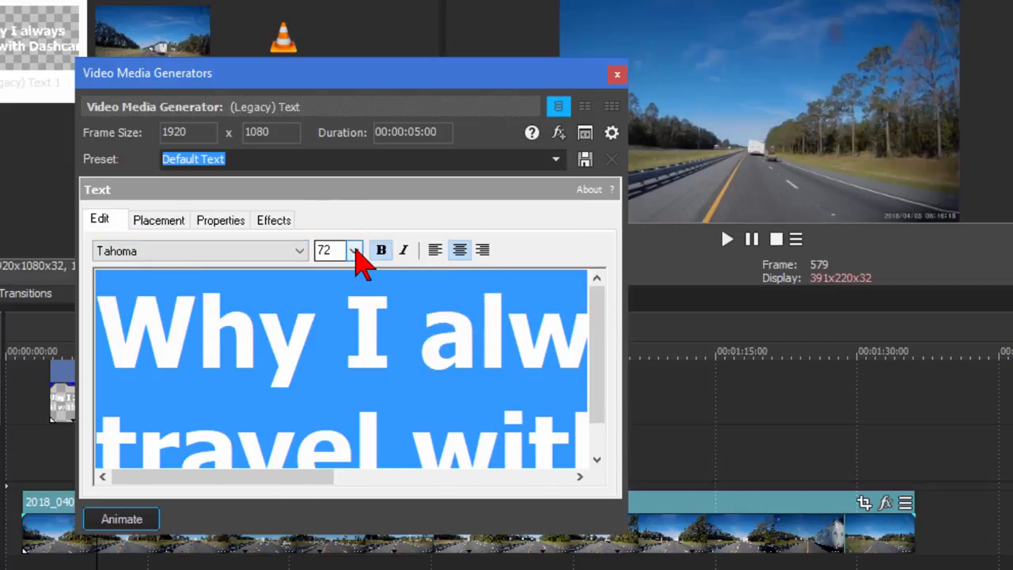
{"action": "left_click", "coordinate": [355, 251]}
{"action": "left_click", "coordinate": [55, 312]}
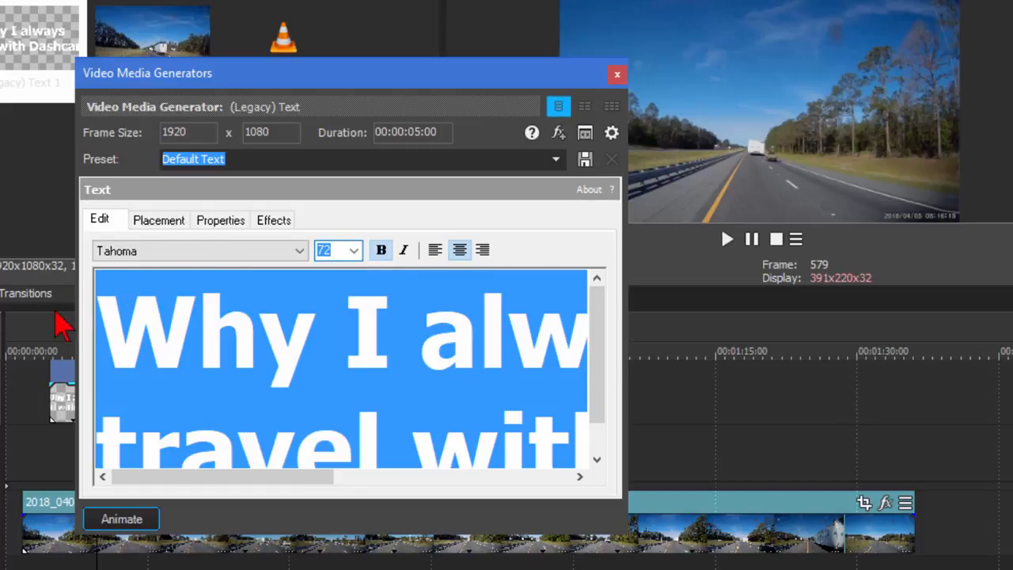
{"action": "left_click", "coordinate": [54, 324]}
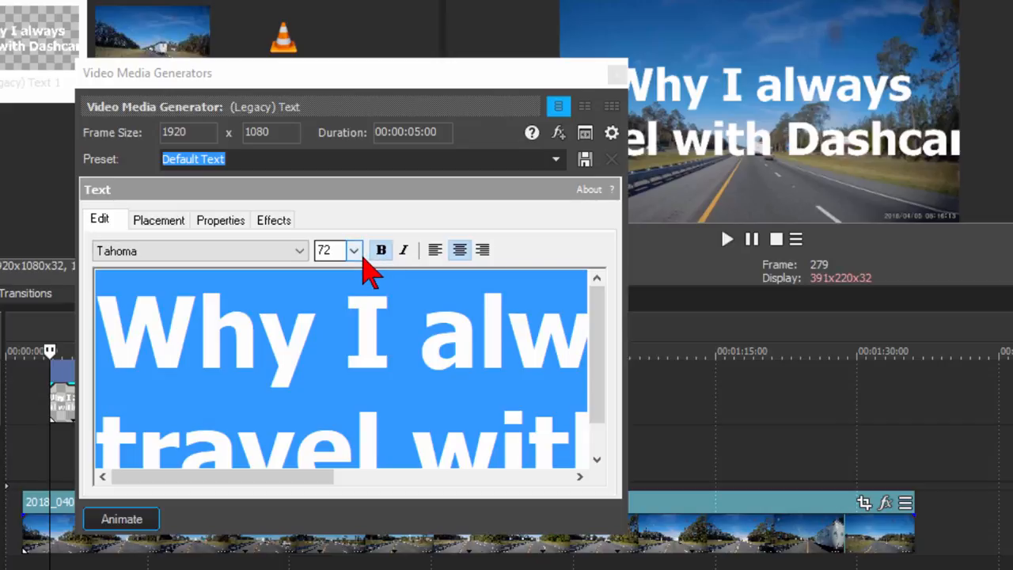
{"action": "left_click_drag", "start_coordinate": [424, 84], "coordinate": [338, 86]}
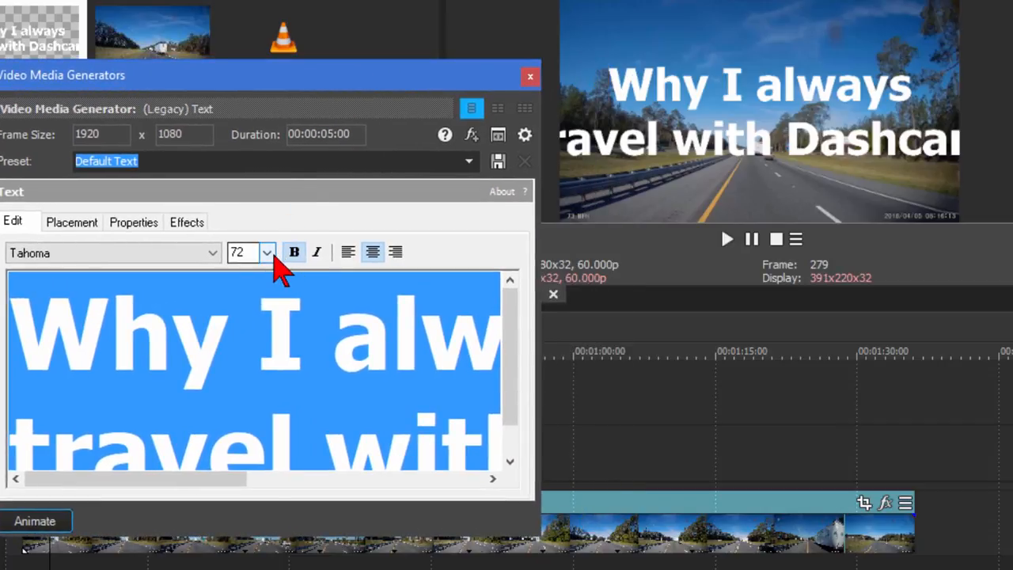
{"action": "left_click", "coordinate": [269, 254]}
{"action": "left_click", "coordinate": [237, 457]}
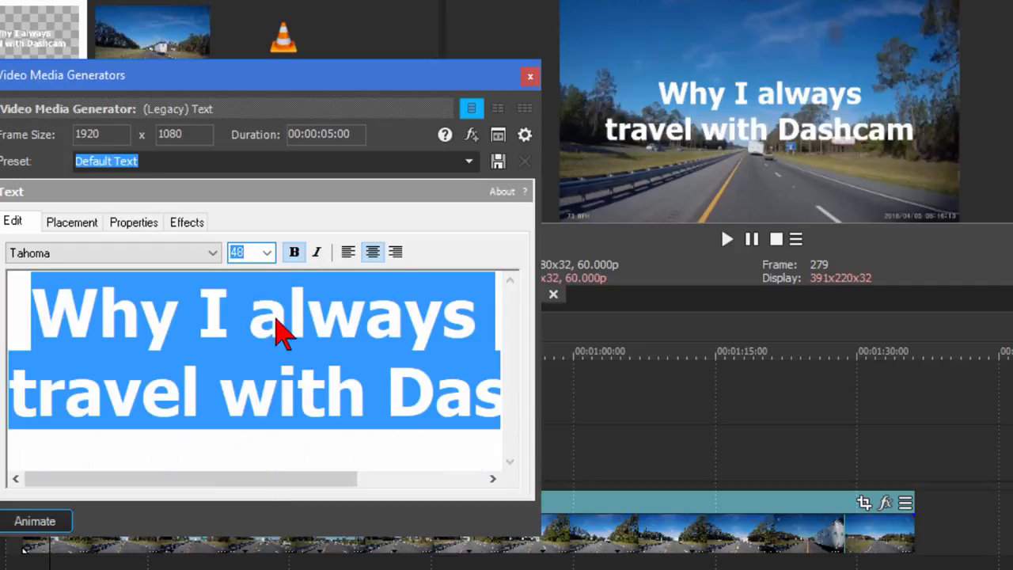
Give the title a black outline and raise its placement slightly in the frame.
{"action": "left_click", "coordinate": [189, 224]}
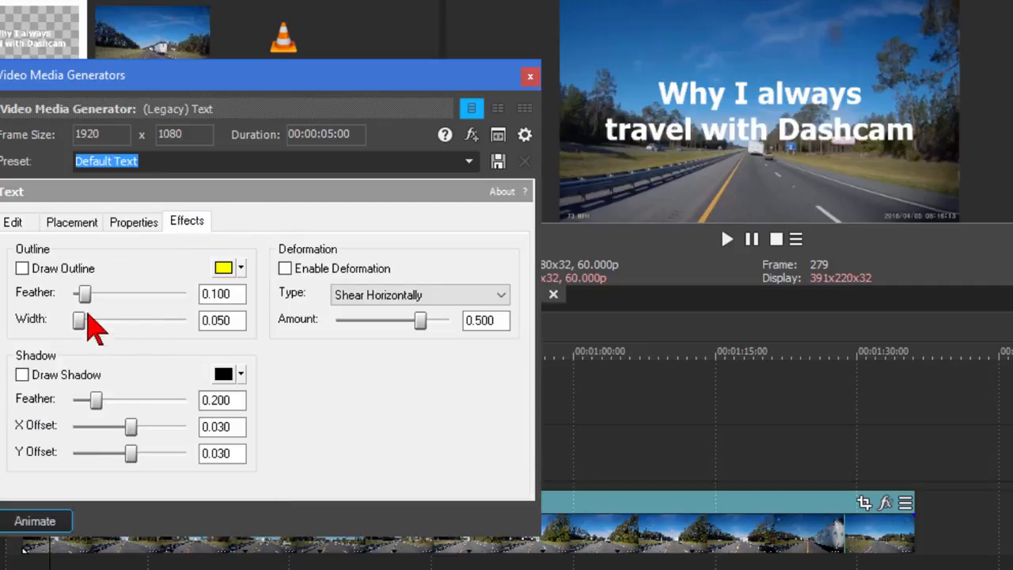
{"action": "left_click", "coordinate": [22, 269]}
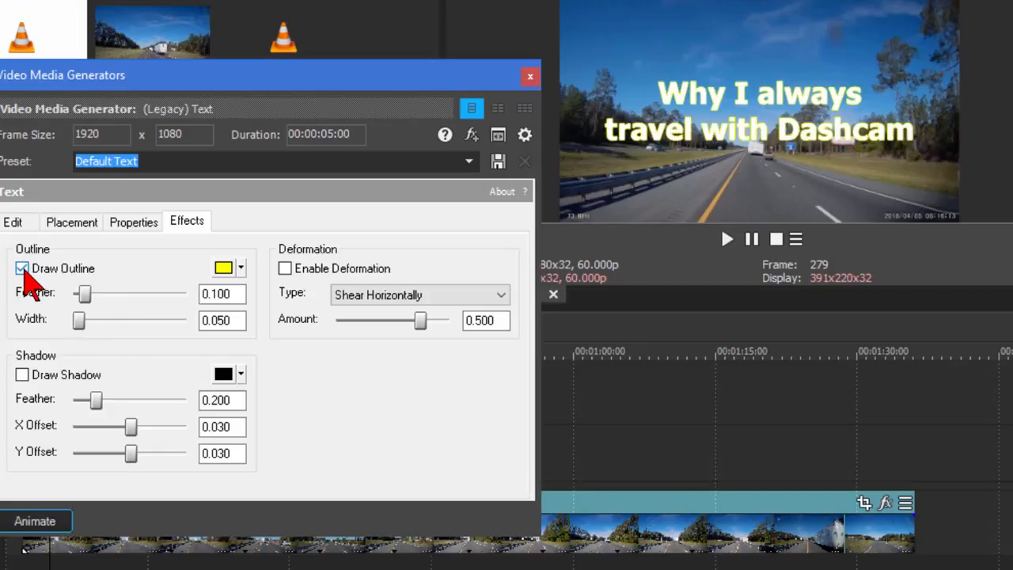
{"action": "left_click", "coordinate": [240, 269]}
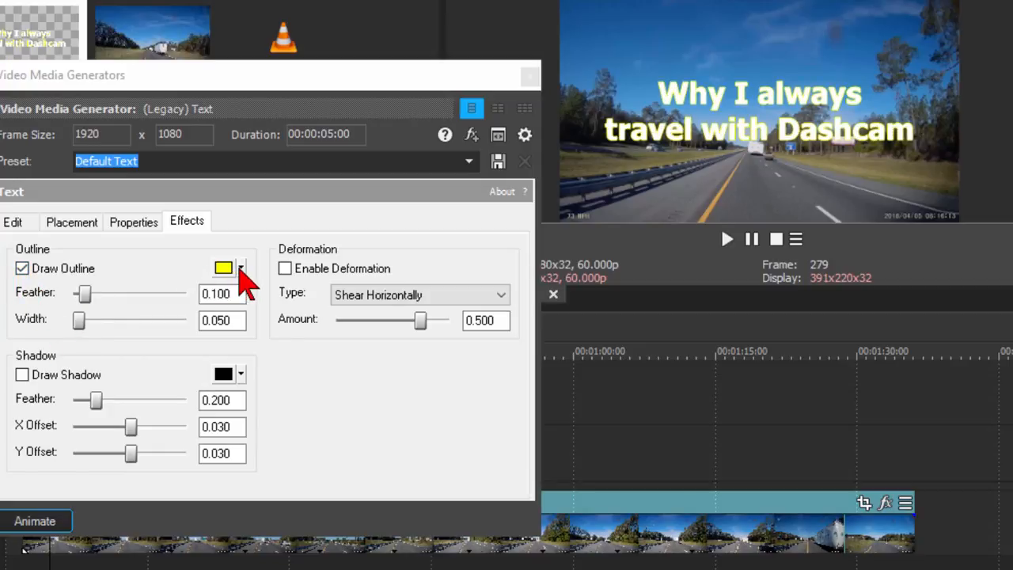
{"action": "left_click", "coordinate": [406, 370]}
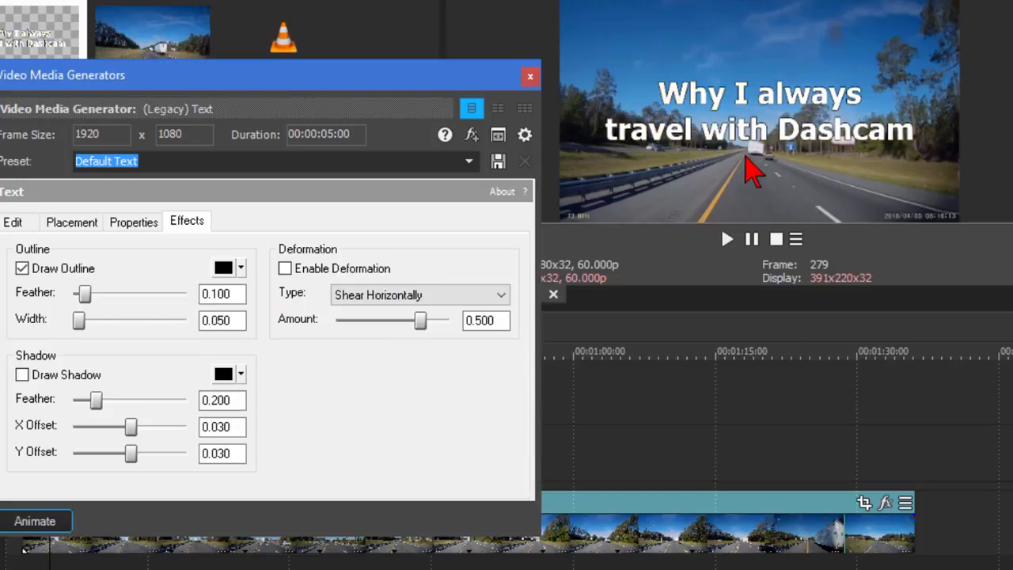
{"action": "left_click", "coordinate": [76, 223]}
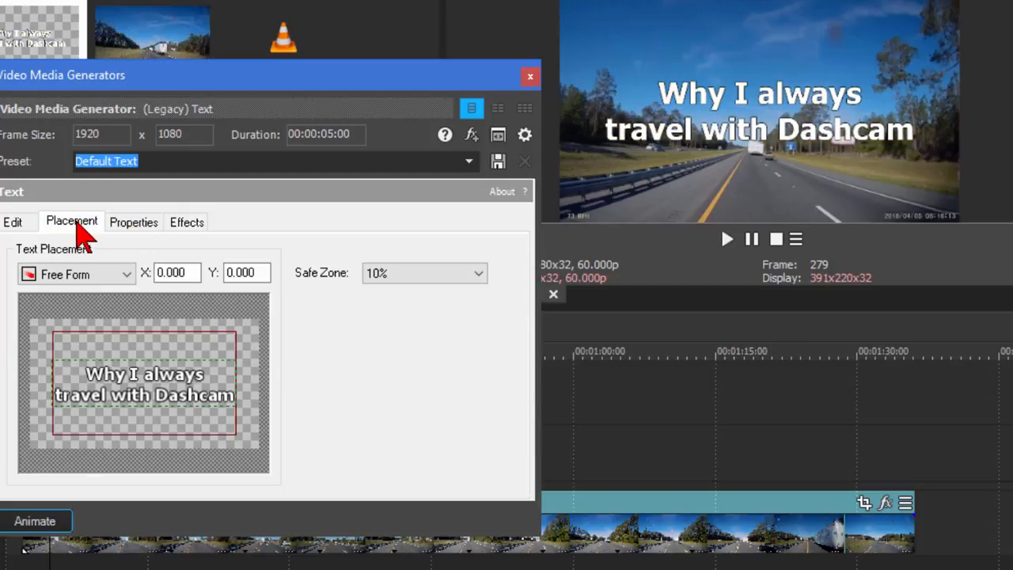
{"action": "mouse_move", "coordinate": [136, 365]}
{"action": "left_mouse_down"}
{"action": "mouse_move", "coordinate": [139, 336]}
{"action": "mouse_move", "coordinate": [134, 372]}
{"action": "left_mouse_up"}
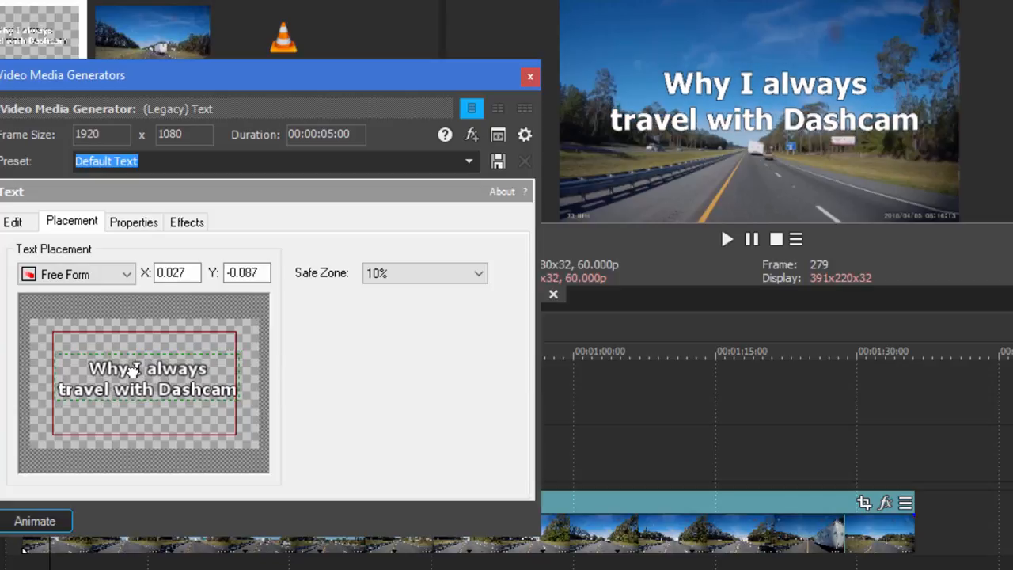
Set the title clip to 81% opacity with a 00:00:00:25 fade-in, then play the project.
{"action": "left_click", "coordinate": [529, 76]}
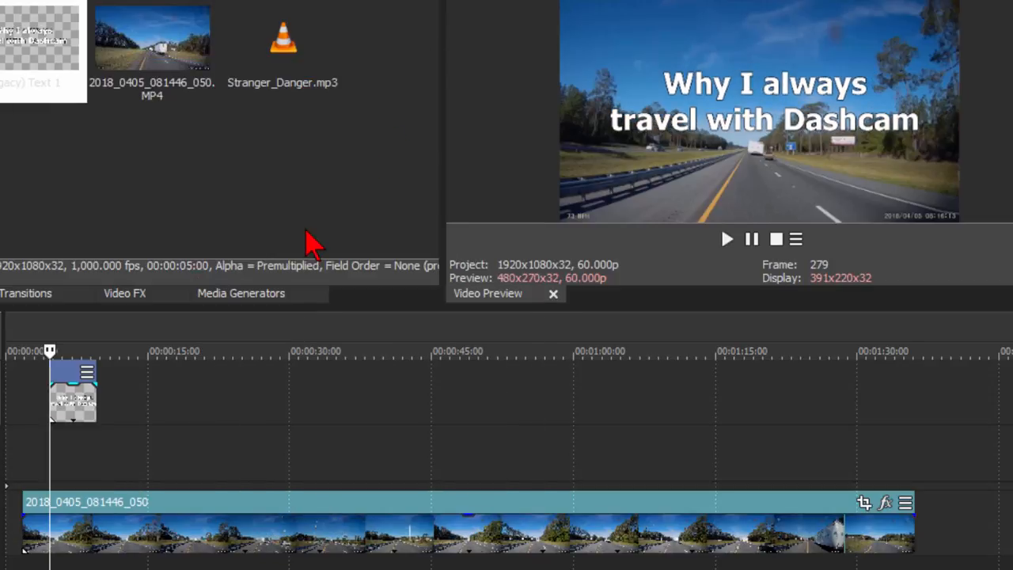
{"action": "left_click_drag", "start_coordinate": [73, 366], "coordinate": [8, 402]}
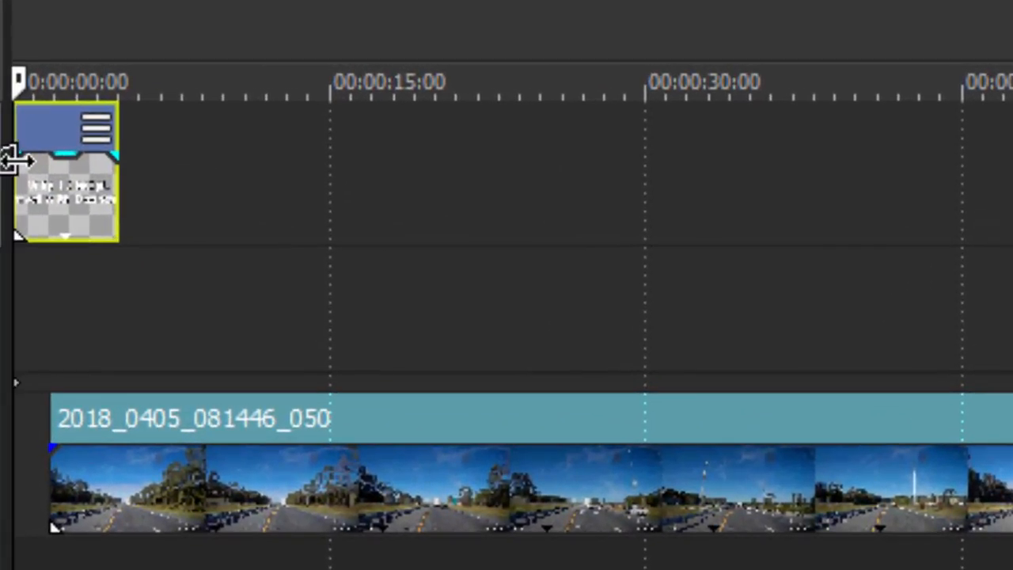
{"action": "left_click_drag", "start_coordinate": [27, 158], "coordinate": [36, 159]}
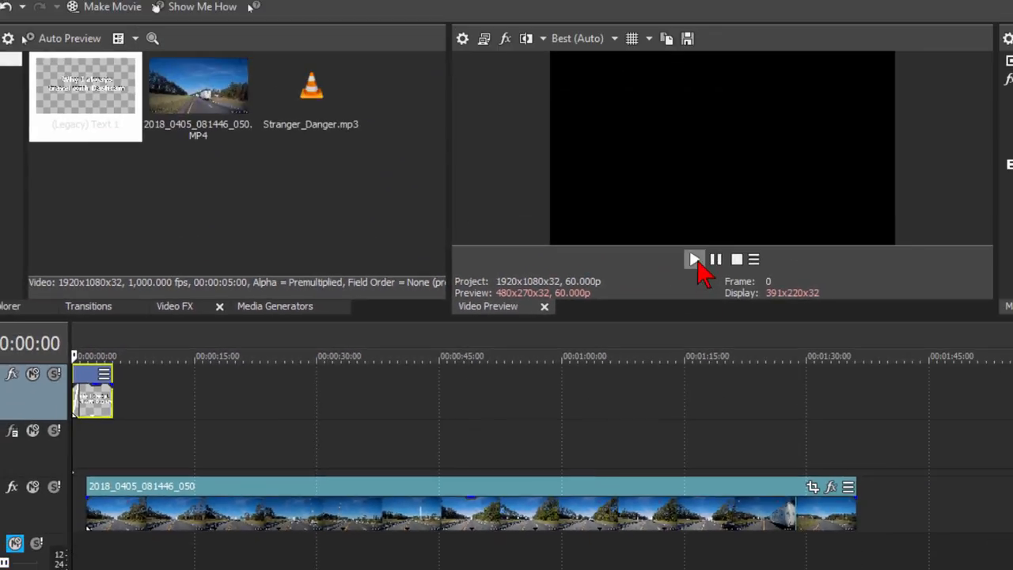
{"action": "left_click", "coordinate": [871, 180]}
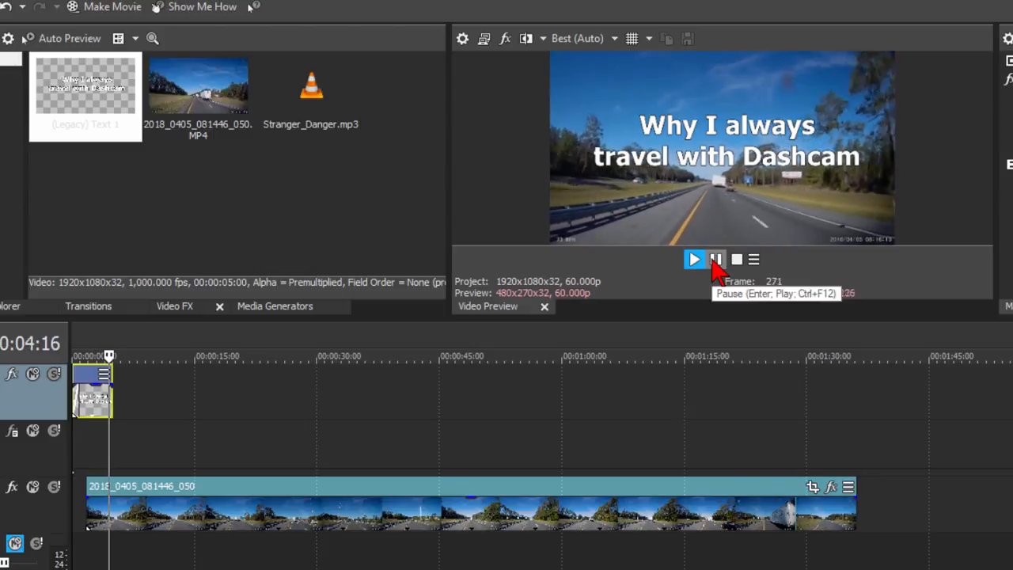
Pause playback and select the dashcam clip at 00:00:13:23.
{"action": "left_click", "coordinate": [715, 260]}
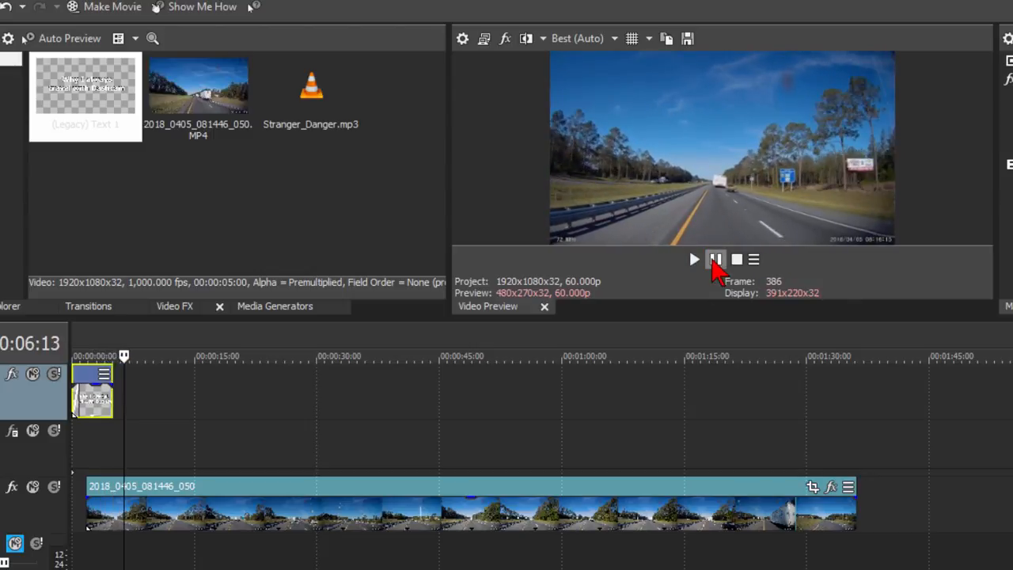
{"action": "scroll", "coordinate": [507, 443], "scroll_direction": "down", "scroll_amount": 3}
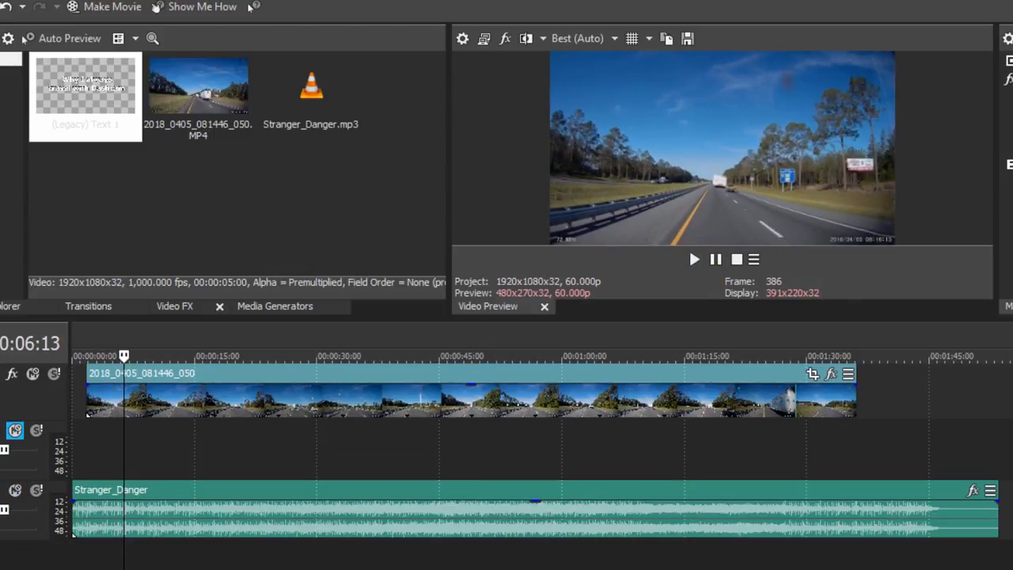
{"action": "scroll", "coordinate": [506, 443], "scroll_direction": "up", "scroll_amount": 1}
{"action": "left_click", "coordinate": [184, 431]}
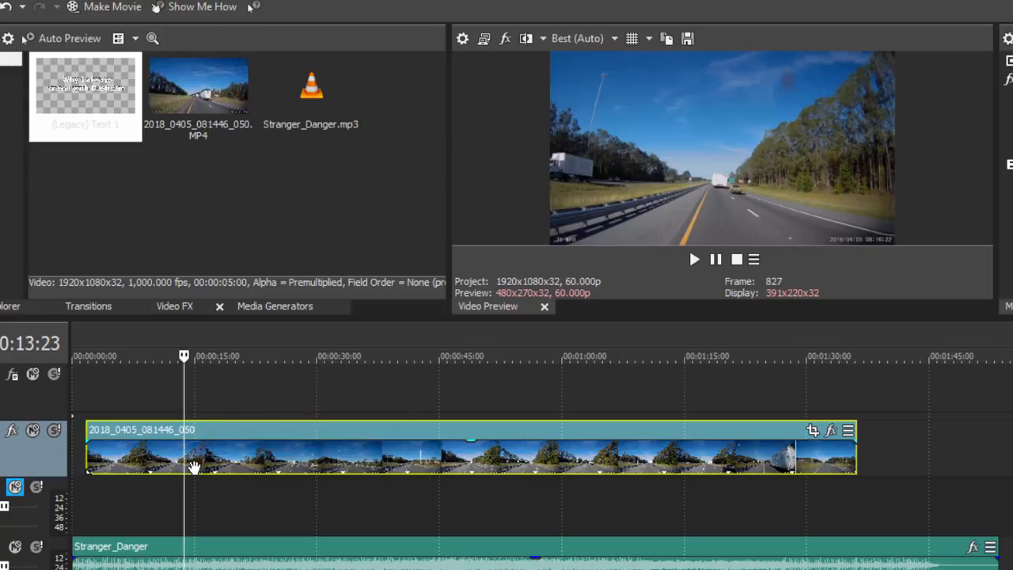
Split the clip at 00:00:13:23 and pan/crop the second part to about 787x443 on the road.
{"action": "key", "text": "s"}
{"action": "mouse_move", "coordinate": [215, 452]}
{"action": "left_mouse_down"}
{"action": "mouse_move", "coordinate": [307, 455]}
{"action": "mouse_move", "coordinate": [233, 455]}
{"action": "left_mouse_up"}
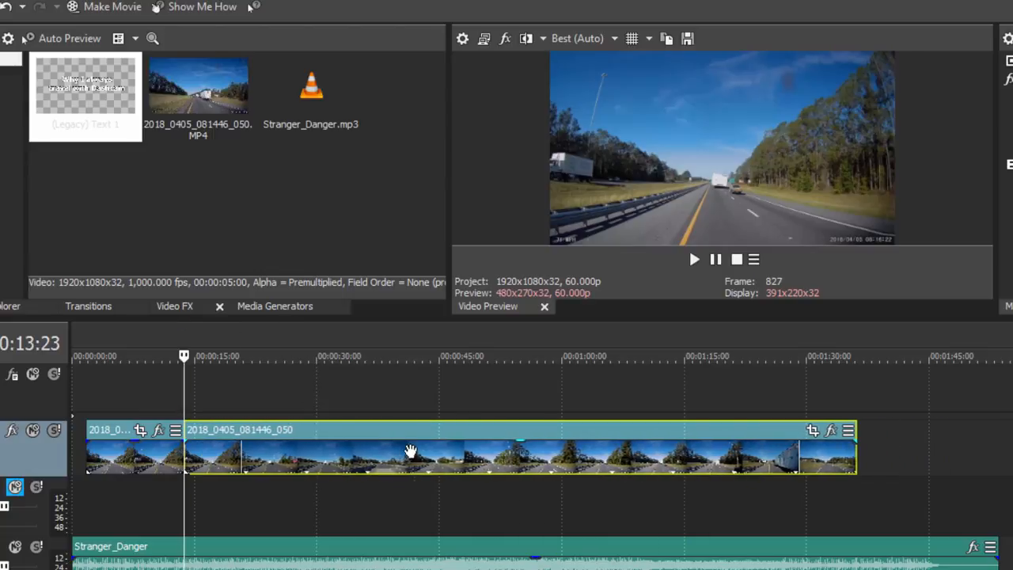
{"action": "left_click", "coordinate": [812, 431]}
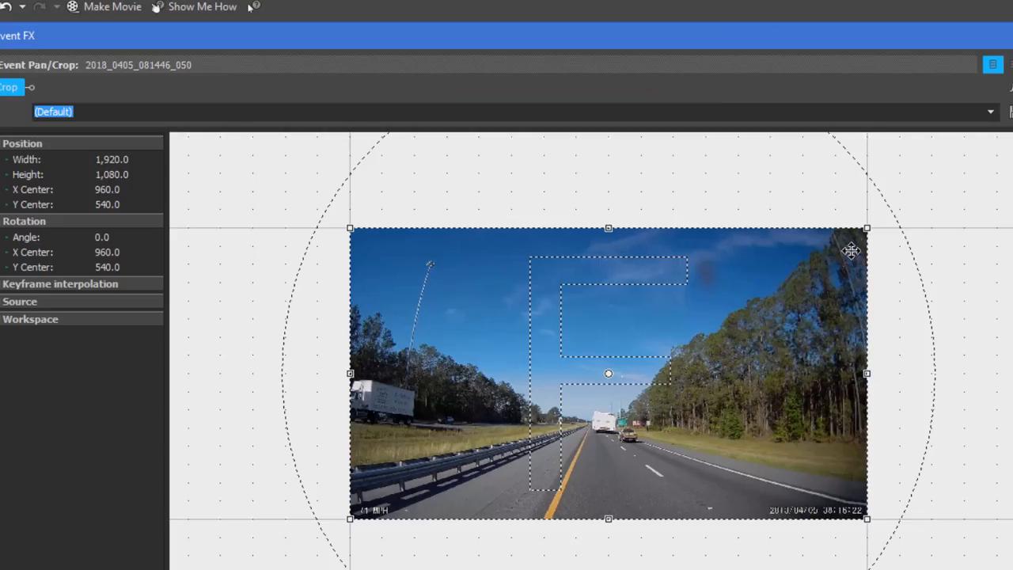
{"action": "left_click_drag", "start_coordinate": [865, 229], "coordinate": [746, 295]}
{"action": "left_click_drag", "start_coordinate": [688, 343], "coordinate": [666, 410]}
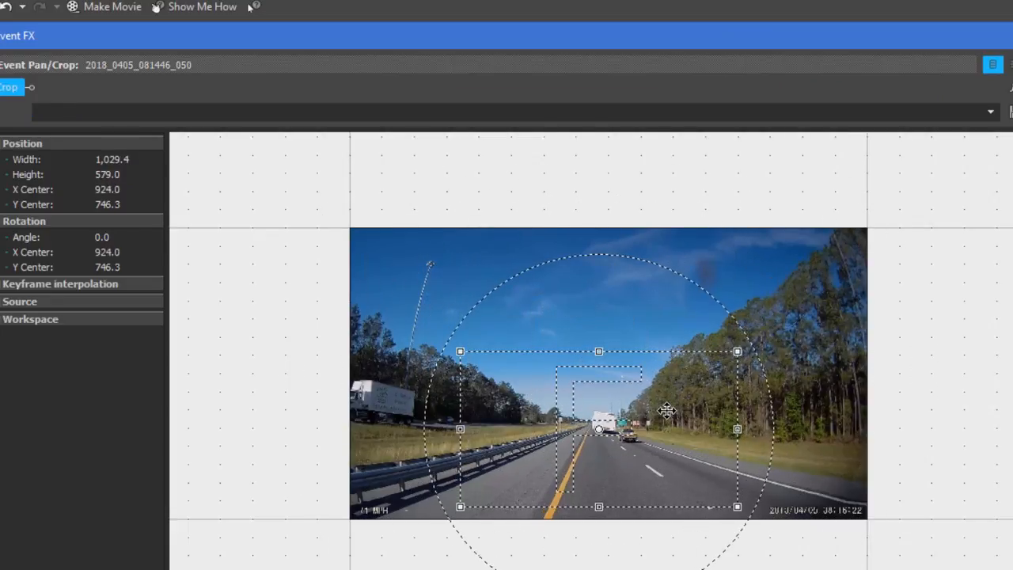
{"action": "left_click_drag", "start_coordinate": [739, 351], "coordinate": [675, 376]}
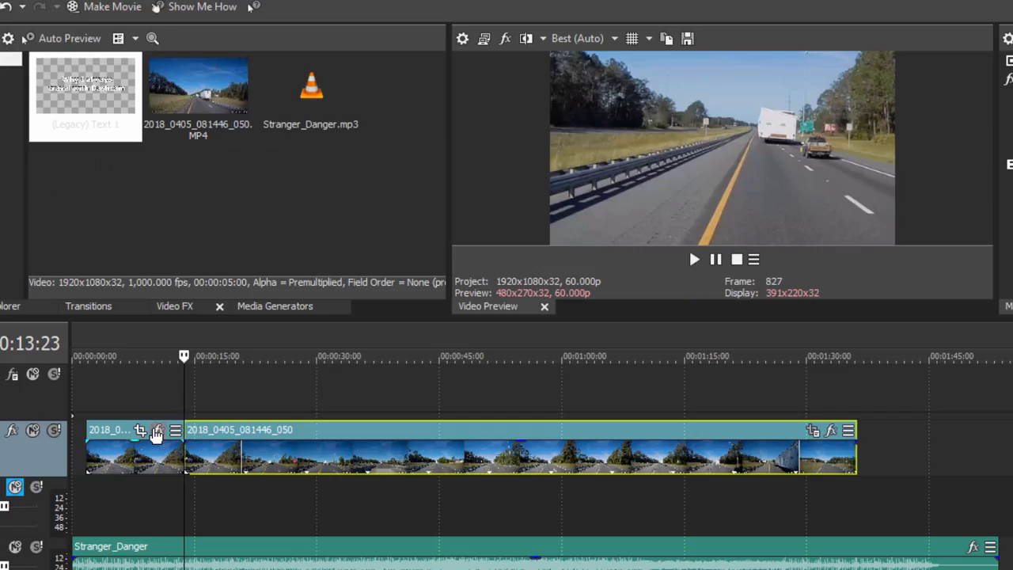
{"action": "left_click", "coordinate": [156, 431]}
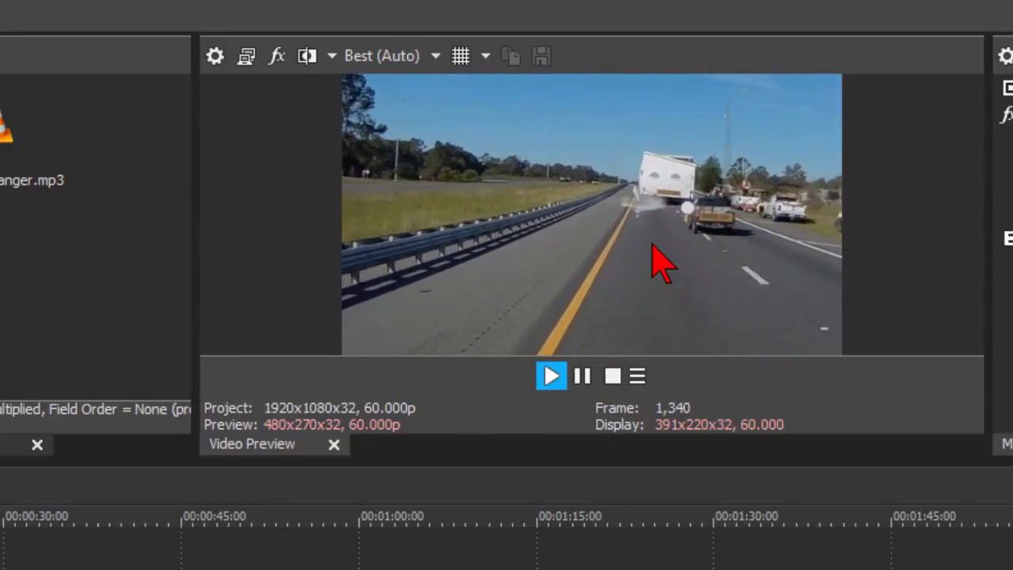
{"action": "left_click", "coordinate": [586, 374]}
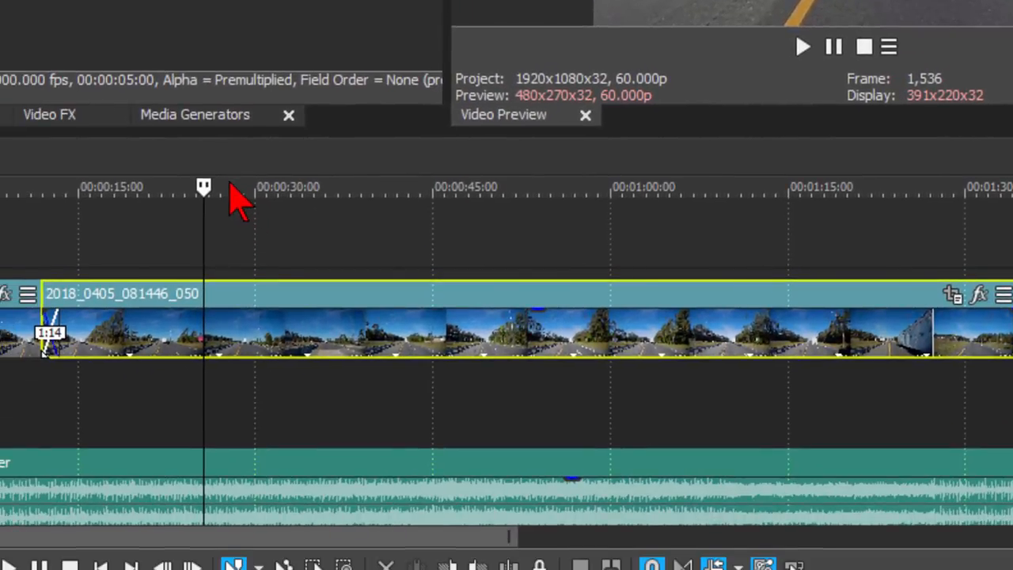
Split the dashcam clip at the playhead and copy the section before the cut.
{"action": "left_click", "coordinate": [230, 187]}
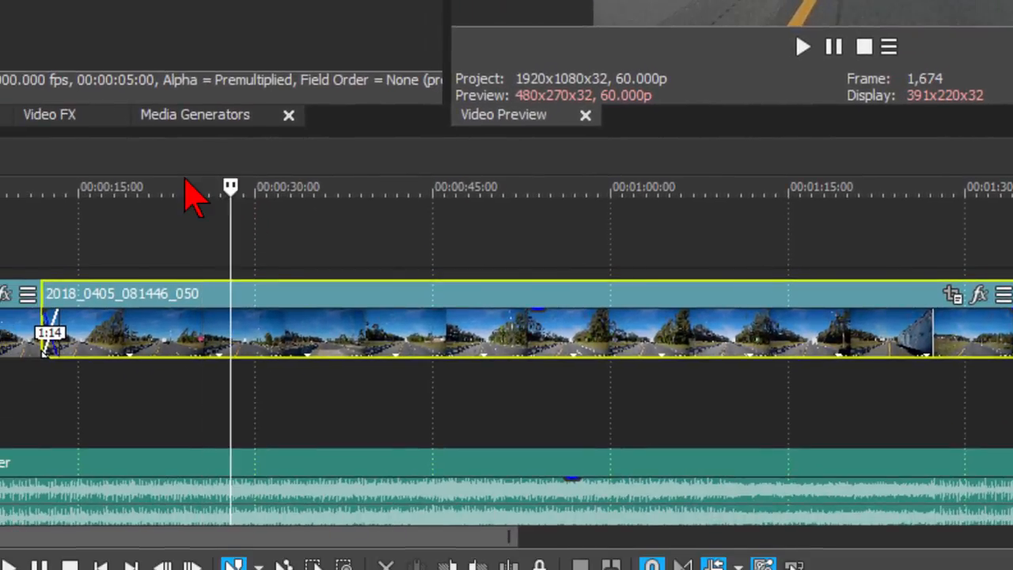
{"action": "key", "text": "s"}
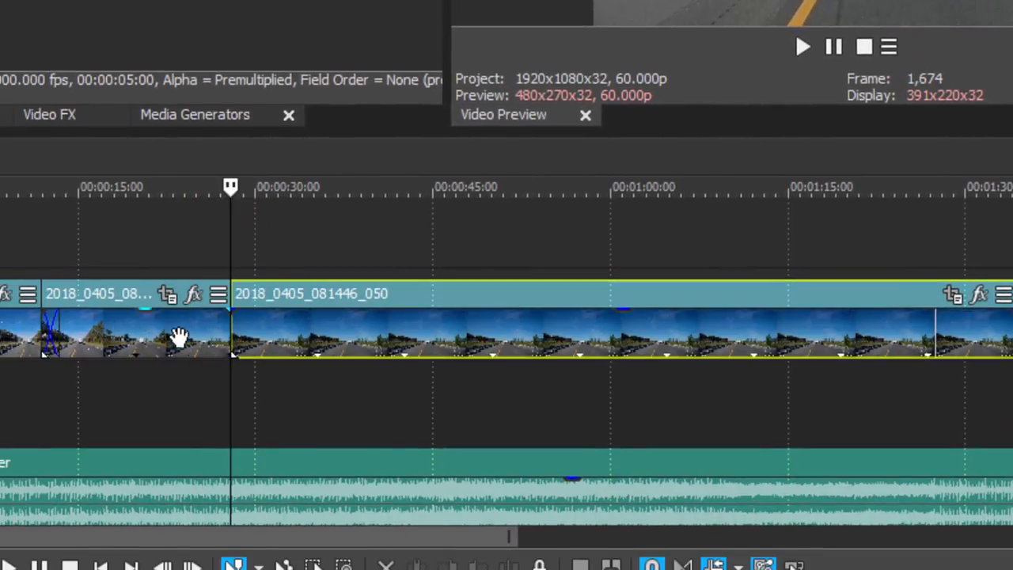
{"action": "left_click", "coordinate": [150, 345]}
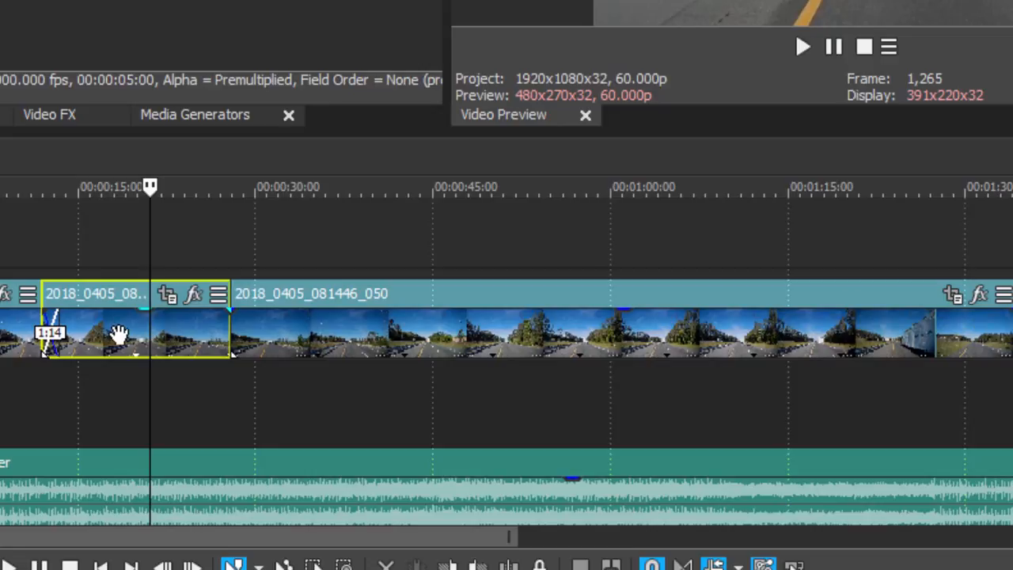
{"action": "right_click", "coordinate": [119, 332]}
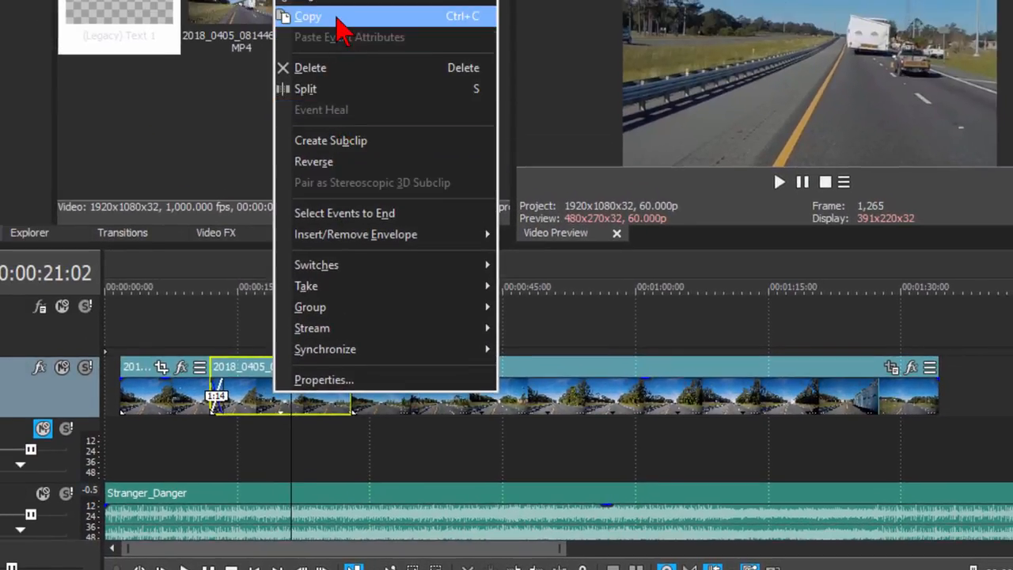
{"action": "left_click", "coordinate": [325, 4]}
Move the long clip later and paste the copied section into the gap.
{"action": "left_click_drag", "start_coordinate": [497, 369], "coordinate": [718, 368]}
{"action": "left_click", "coordinate": [375, 388]}
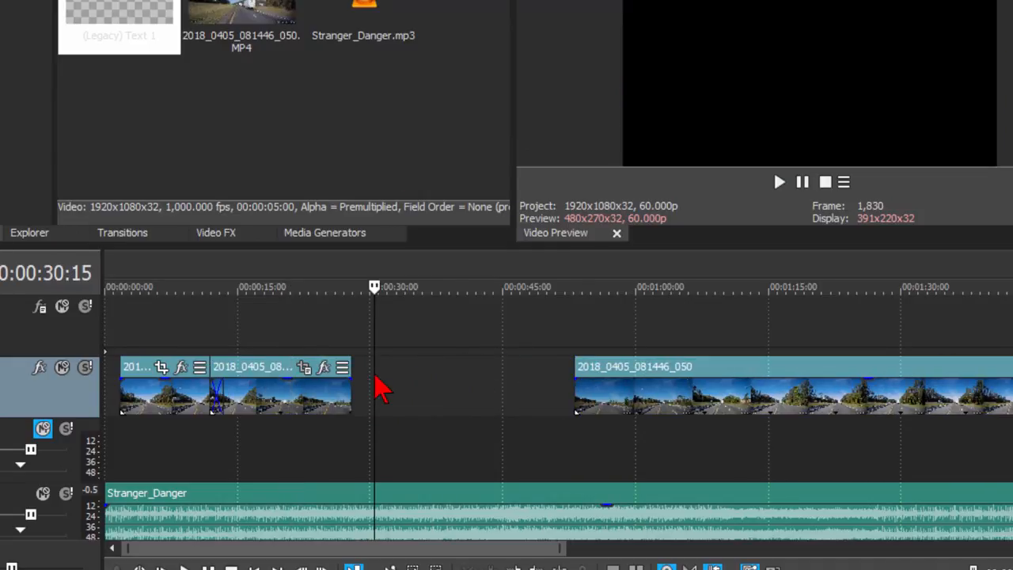
{"action": "right_click", "coordinate": [393, 392]}
{"action": "left_click", "coordinate": [429, 393]}
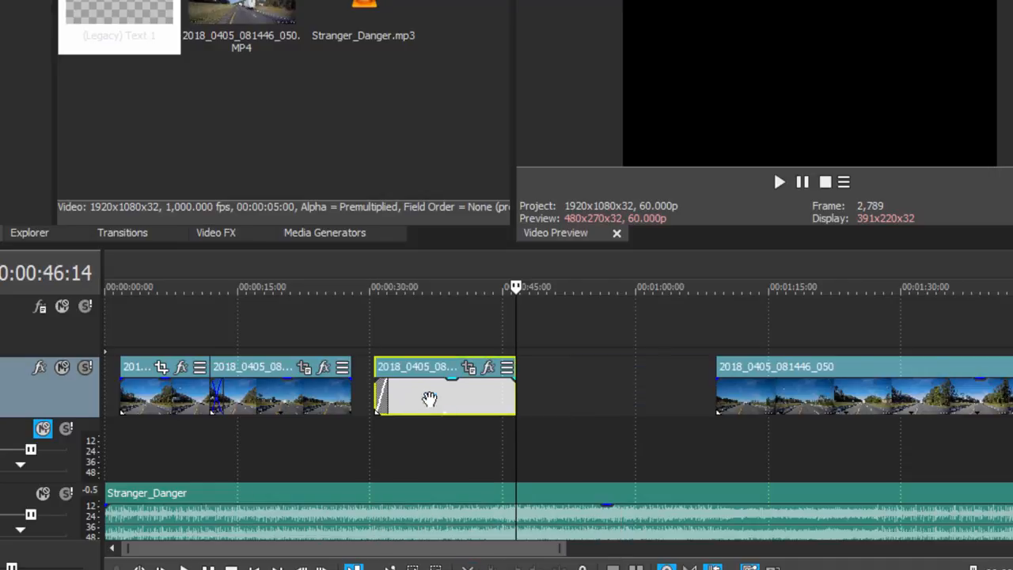
{"action": "left_click_drag", "start_coordinate": [419, 370], "coordinate": [397, 372]}
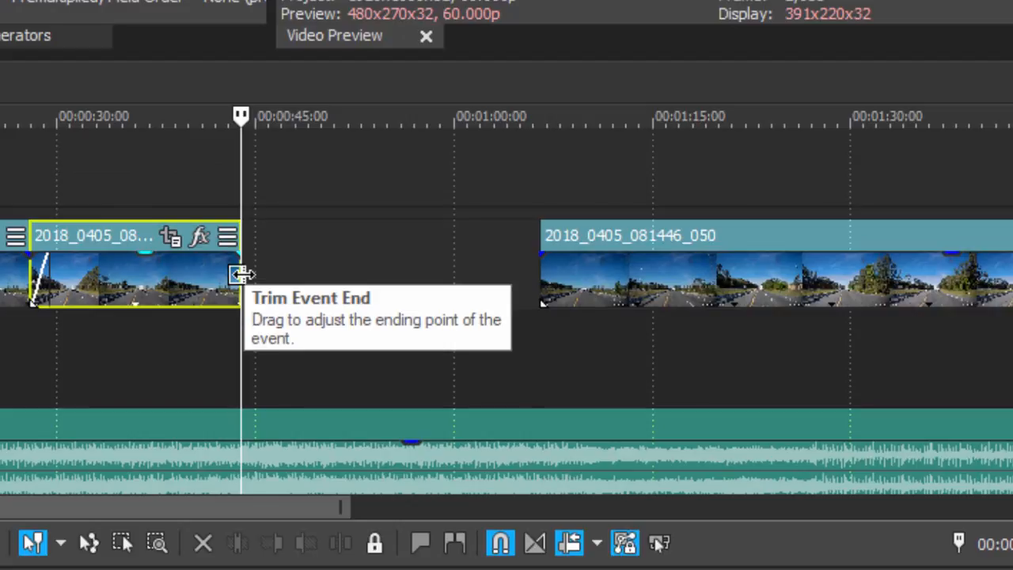
Time-stretch the pasted copy into a slow-motion replay of about 00:01:30.
{"action": "key", "text": "ctrl"}
{"action": "left_click_drag", "start_coordinate": [241, 273], "coordinate": [509, 274]}
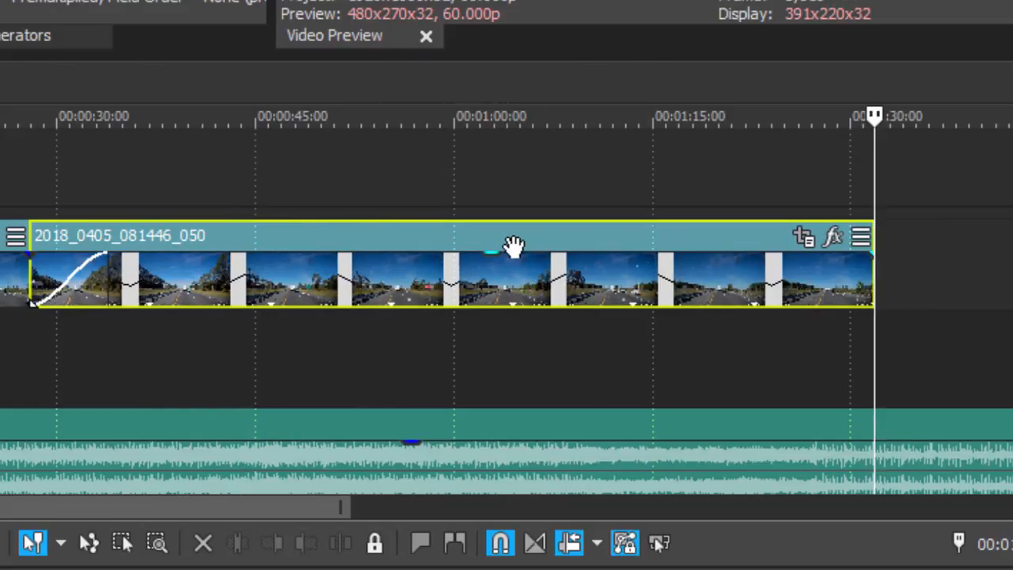
{"action": "left_click", "coordinate": [388, 237]}
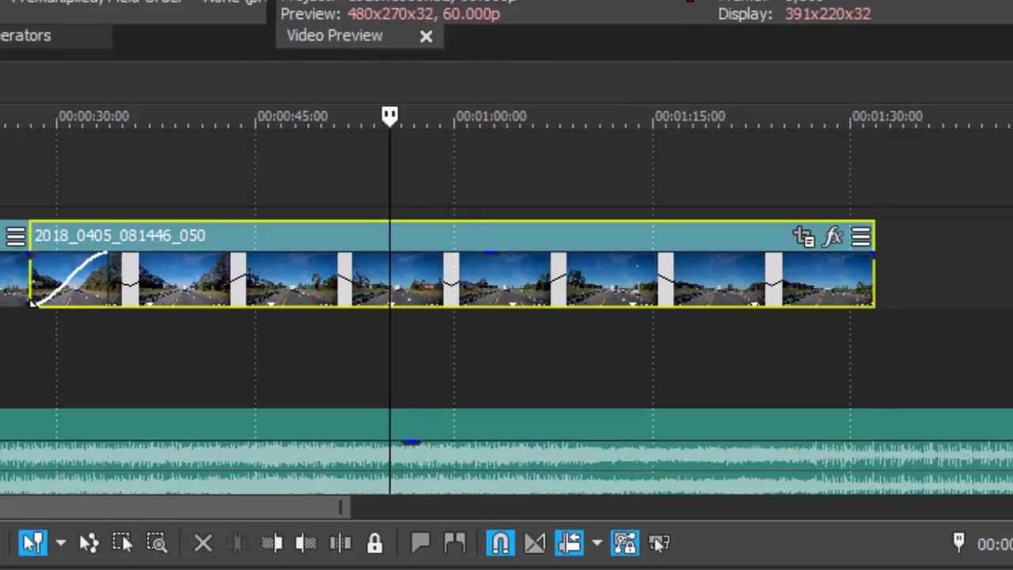
Play back the slow-motion replay, then move it later and trim its start.
{"action": "left_click", "coordinate": [596, 138]}
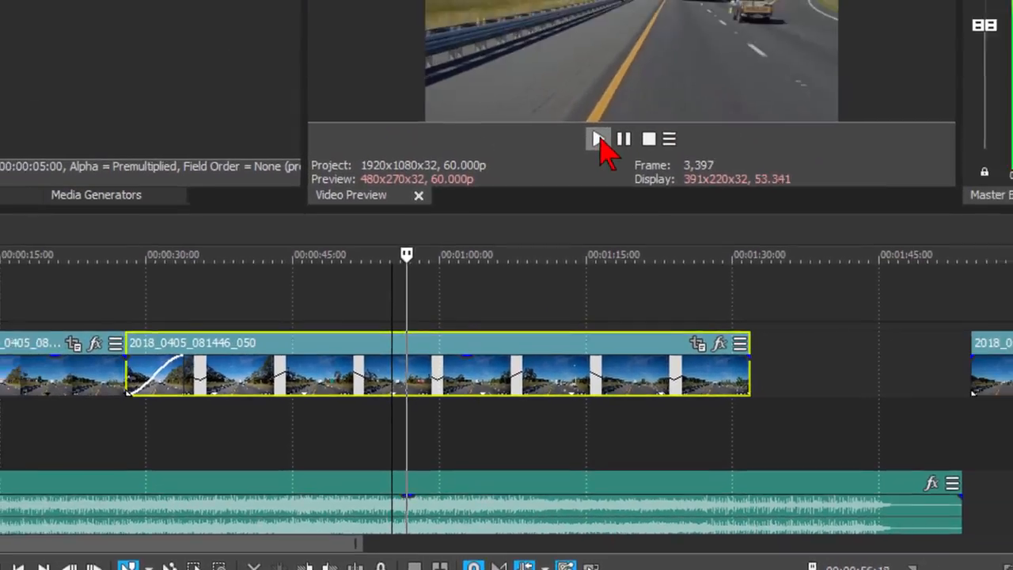
{"action": "left_click", "coordinate": [590, 218]}
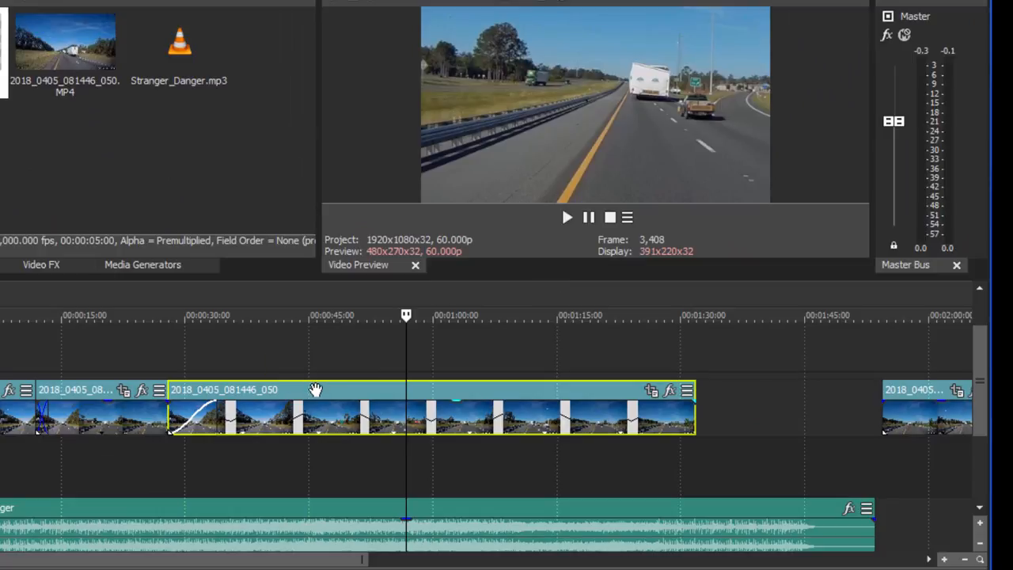
{"action": "left_click_drag", "start_coordinate": [316, 387], "coordinate": [378, 387]}
{"action": "left_click_drag", "start_coordinate": [231, 408], "coordinate": [472, 411]}
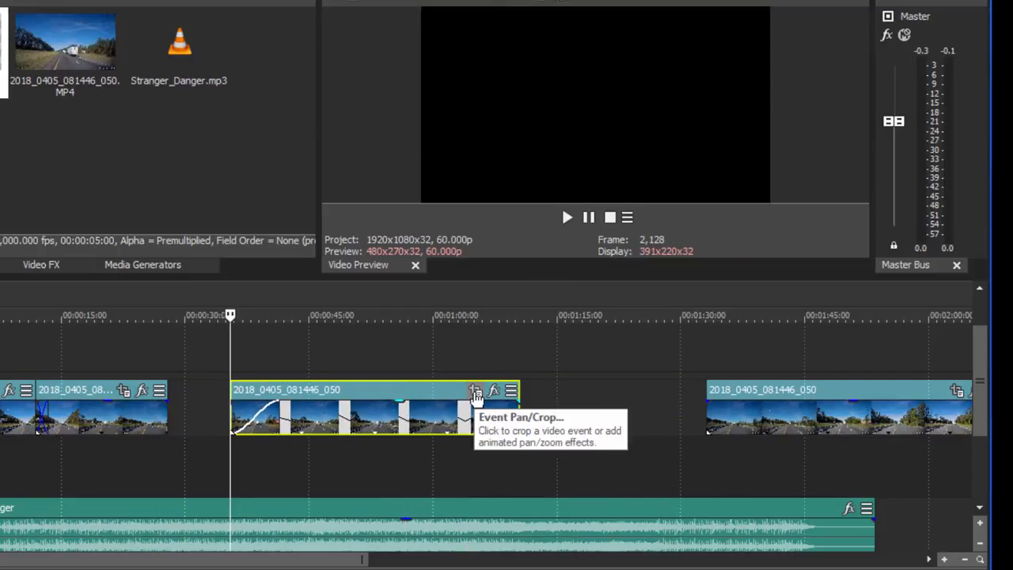
Pan/crop the replay to zoom tighter on the truck ahead, then shift it earlier.
{"action": "left_click", "coordinate": [476, 393]}
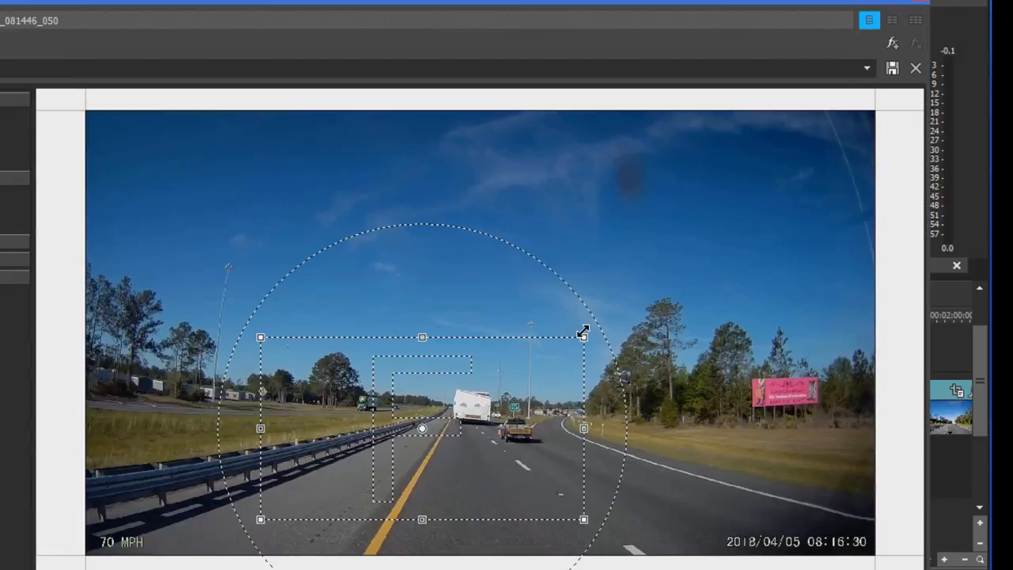
{"action": "left_click_drag", "start_coordinate": [581, 339], "coordinate": [518, 366]}
{"action": "left_click_drag", "start_coordinate": [496, 408], "coordinate": [481, 419]}
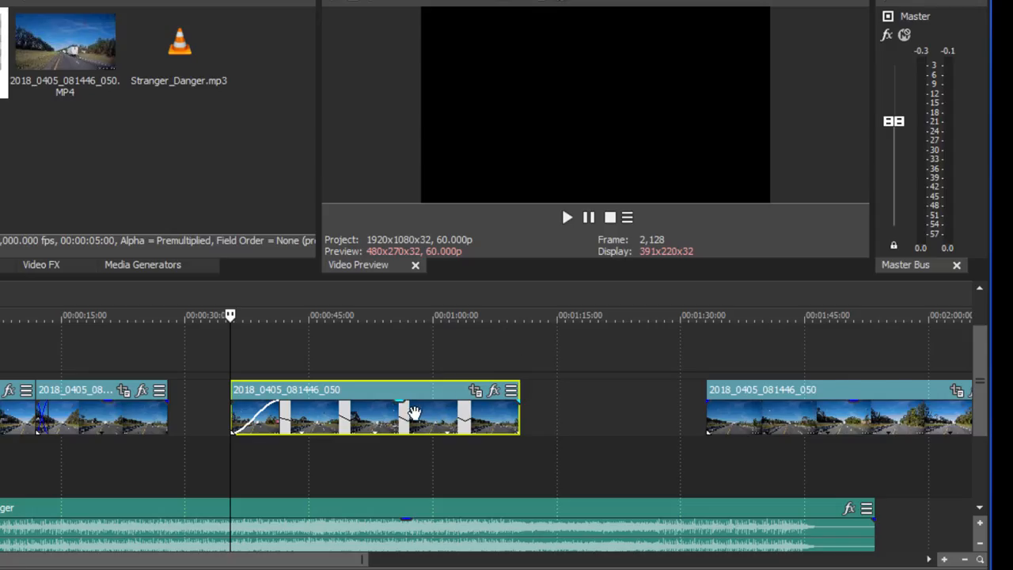
{"action": "left_click_drag", "start_coordinate": [413, 412], "coordinate": [339, 413]}
Review the replay, then slide the final dashcam clip left to butt against it.
{"action": "left_click", "coordinate": [158, 388]}
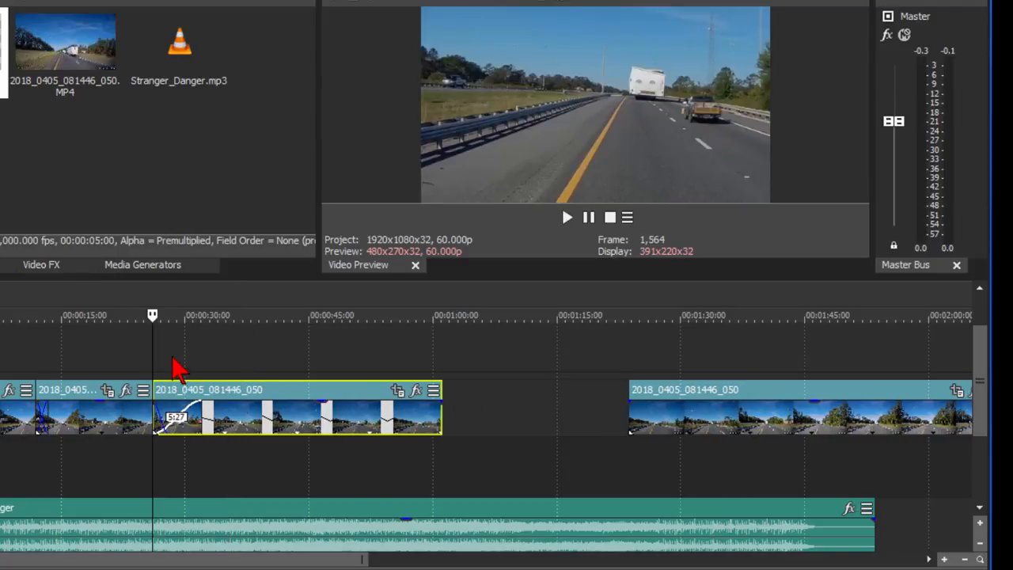
{"action": "left_click", "coordinate": [566, 217]}
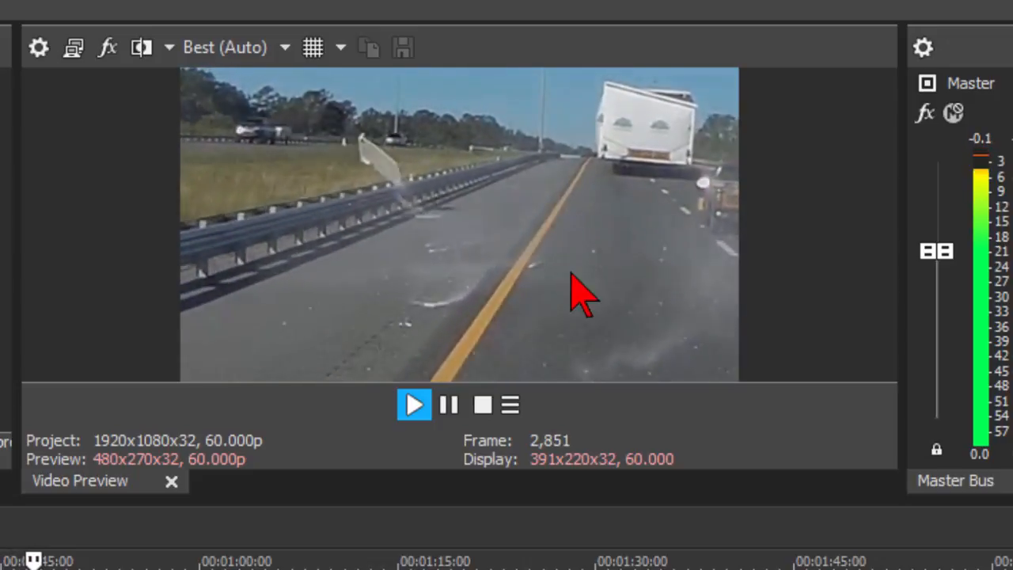
{"action": "left_click", "coordinate": [449, 405]}
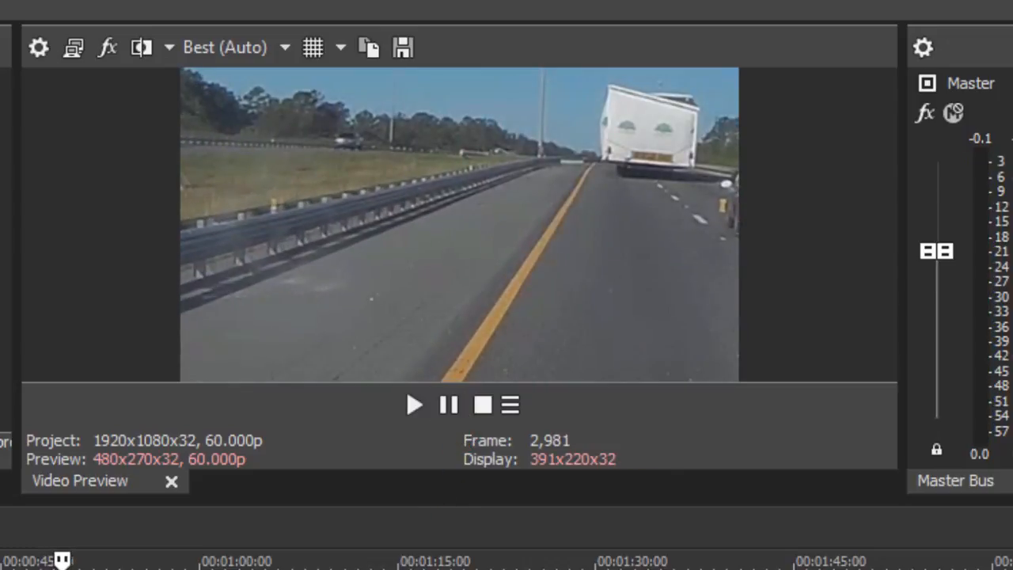
{"action": "left_click_drag", "start_coordinate": [733, 495], "coordinate": [626, 403]}
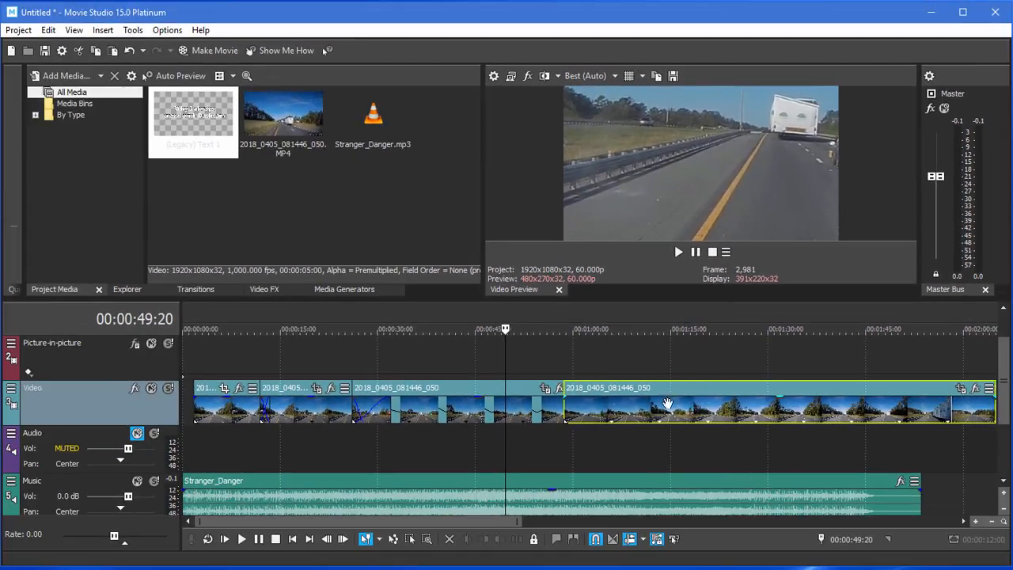
Trim the final clip's end shorter with a fade-out, then play back the ending.
{"action": "left_click_drag", "start_coordinate": [988, 405], "coordinate": [846, 391]}
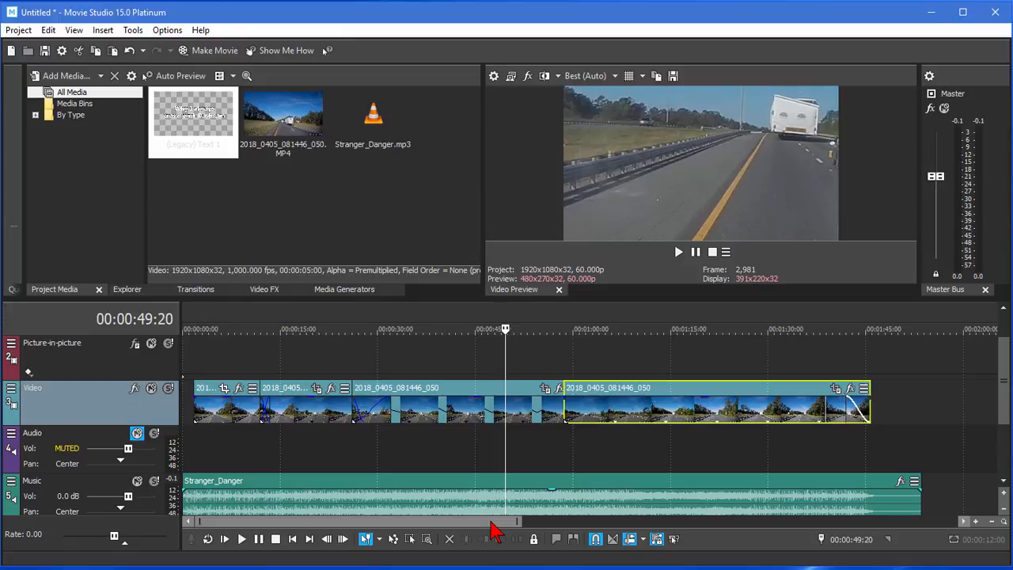
{"action": "key", "text": "space"}
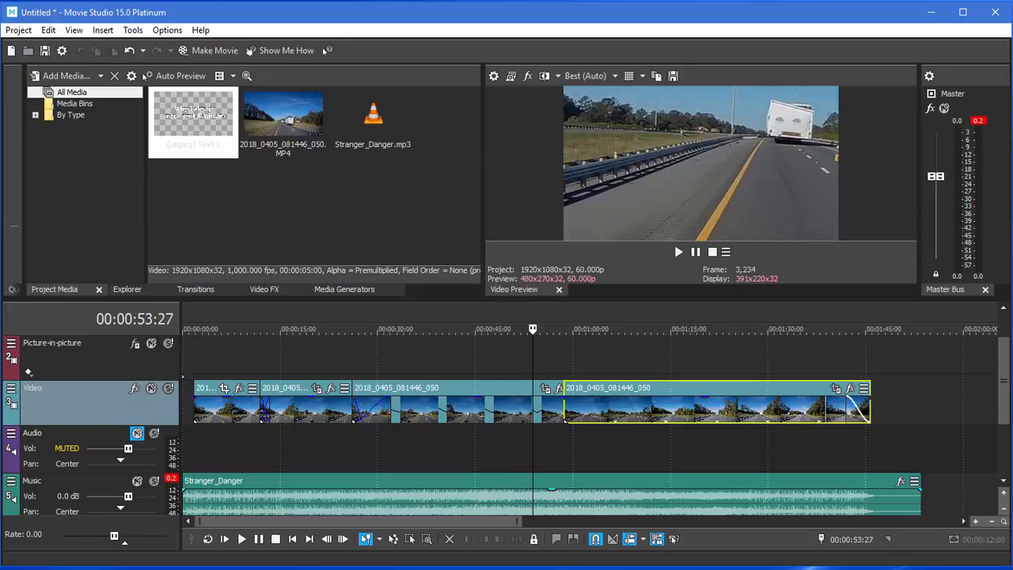